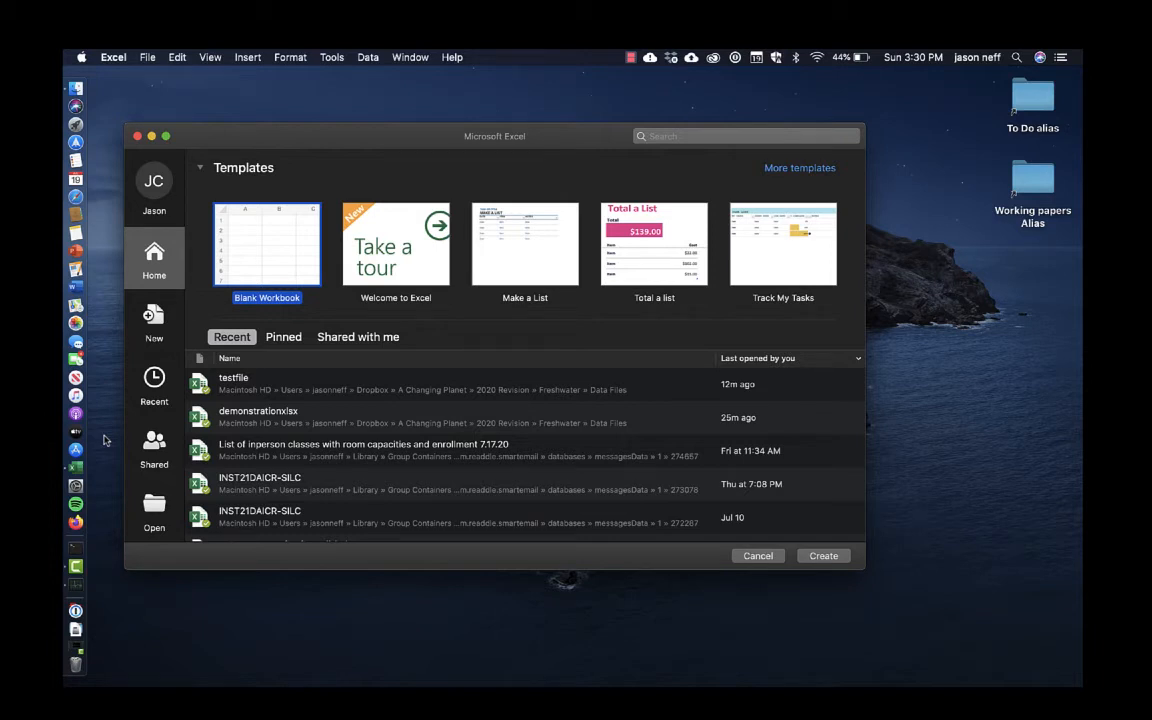
# Step: Create a blank workbook and save it as testdata in the Data Files folder, in Excel Workbook (.xlsx) format
pyautogui.click(814, 556)
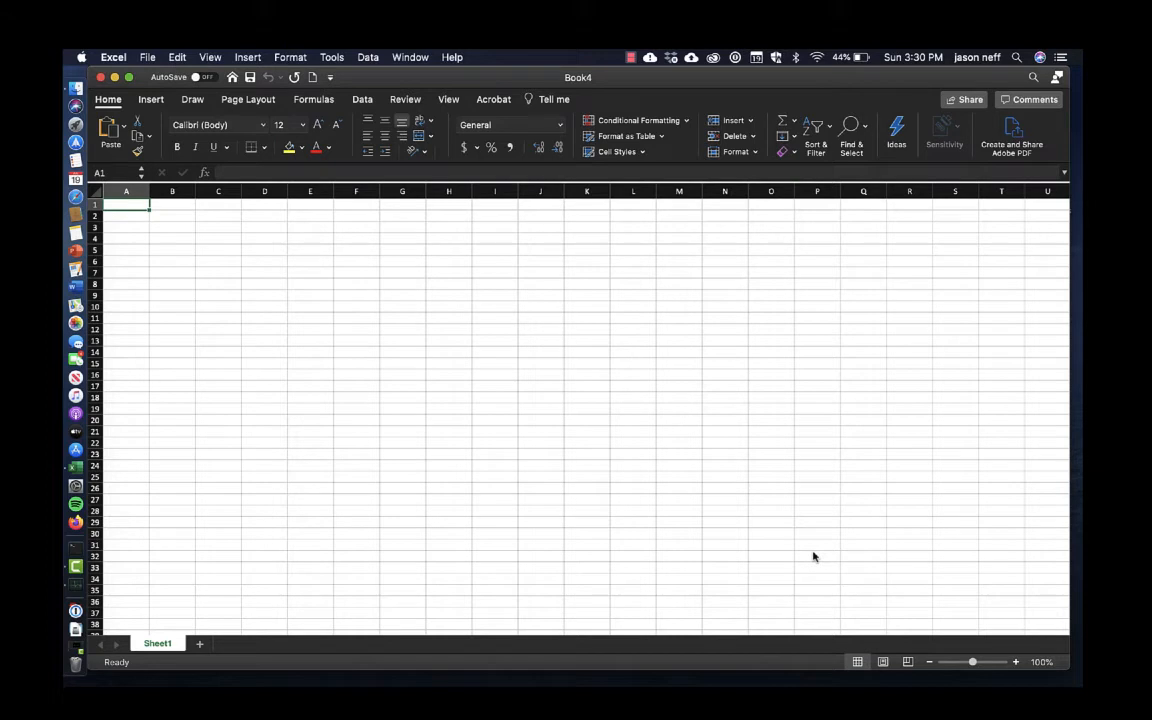
pyautogui.click(114, 56)
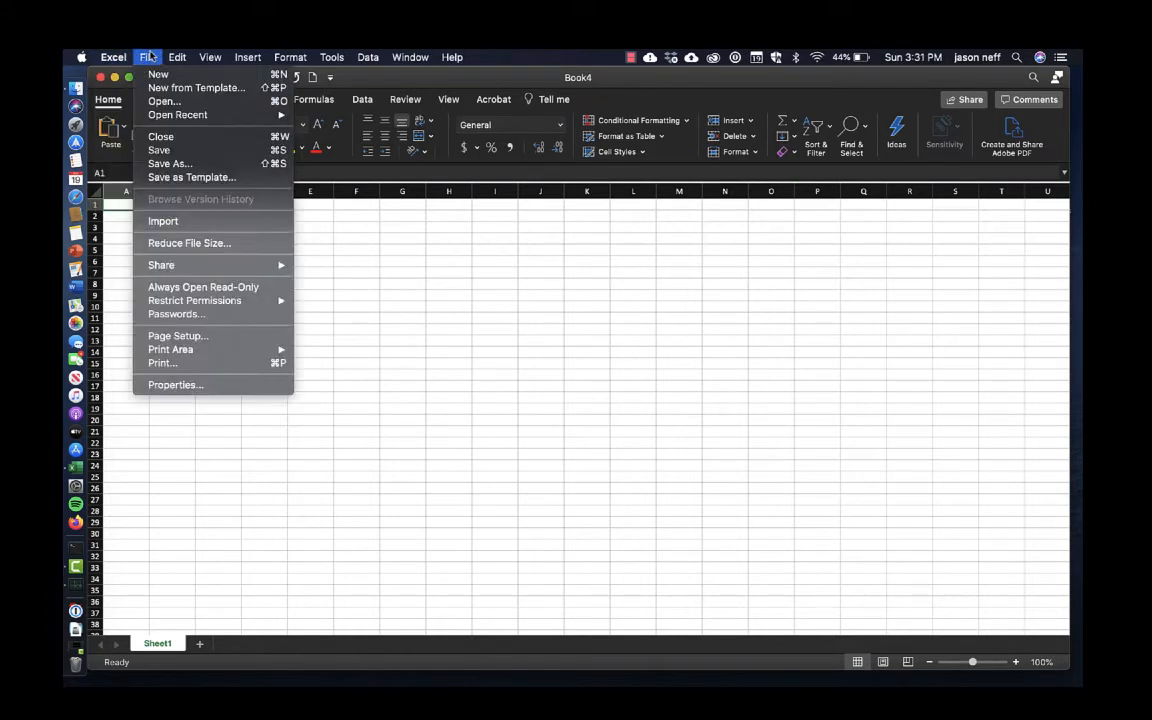
pyautogui.moveTo(242, 55)
pyautogui.moveTo(109, 57)
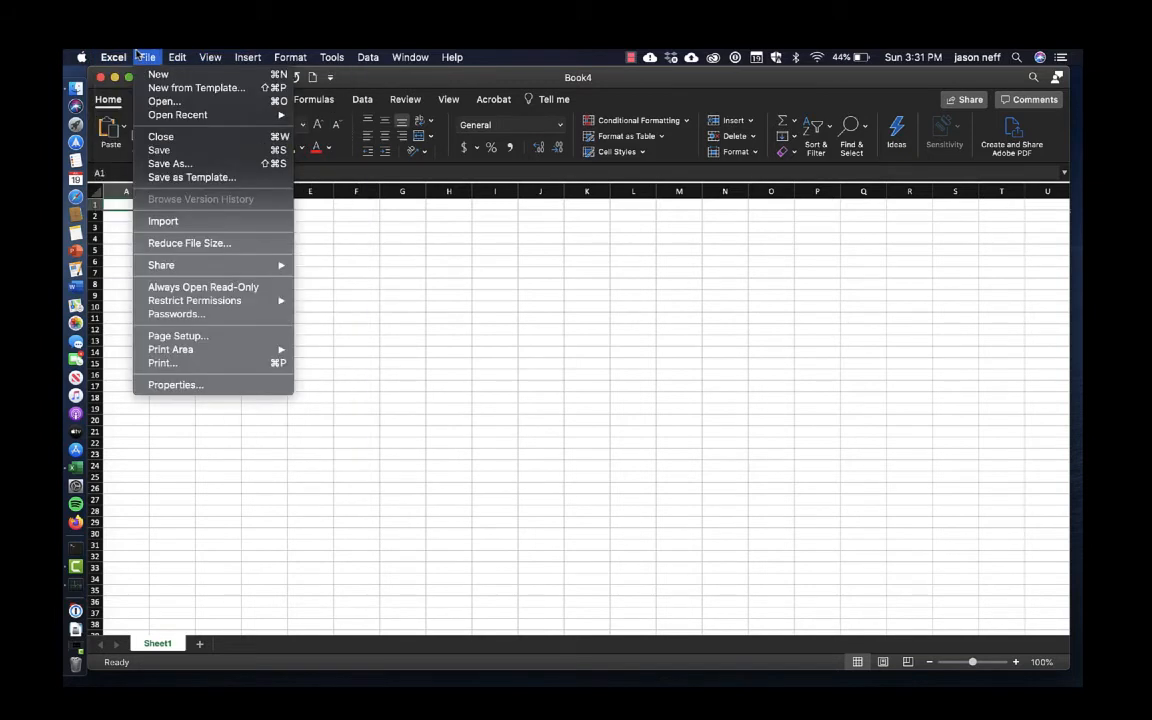
pyautogui.click(176, 163)
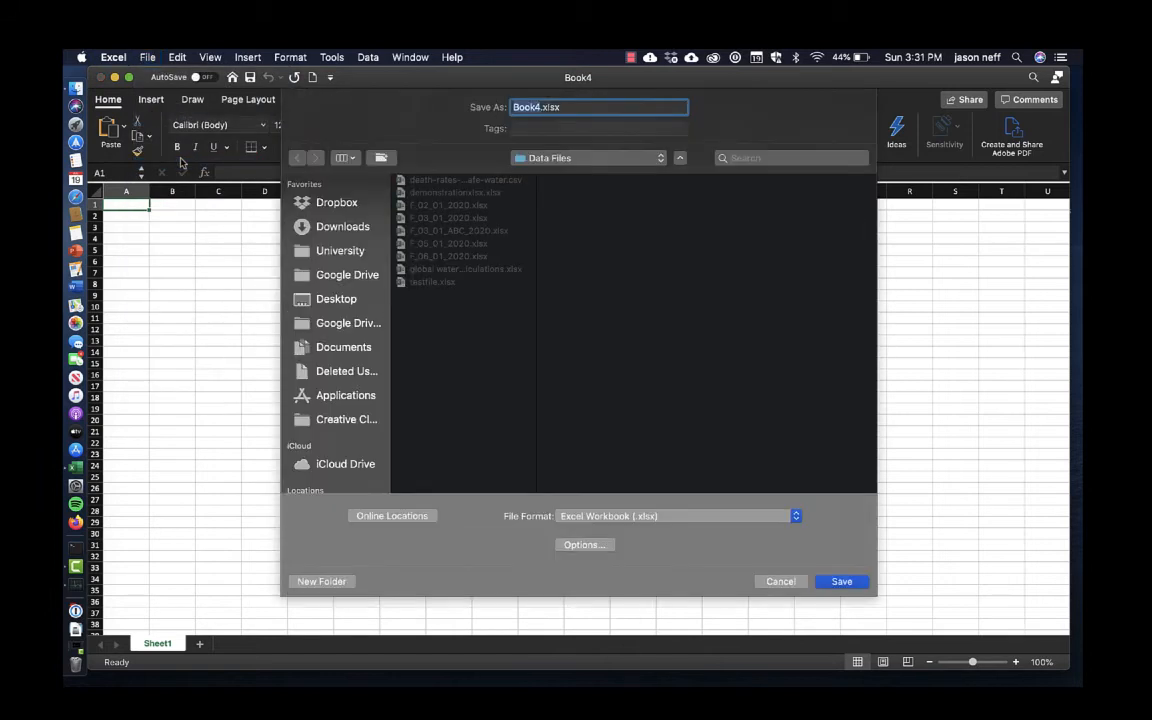
pyautogui.write('testdata')
pyautogui.click(612, 517)
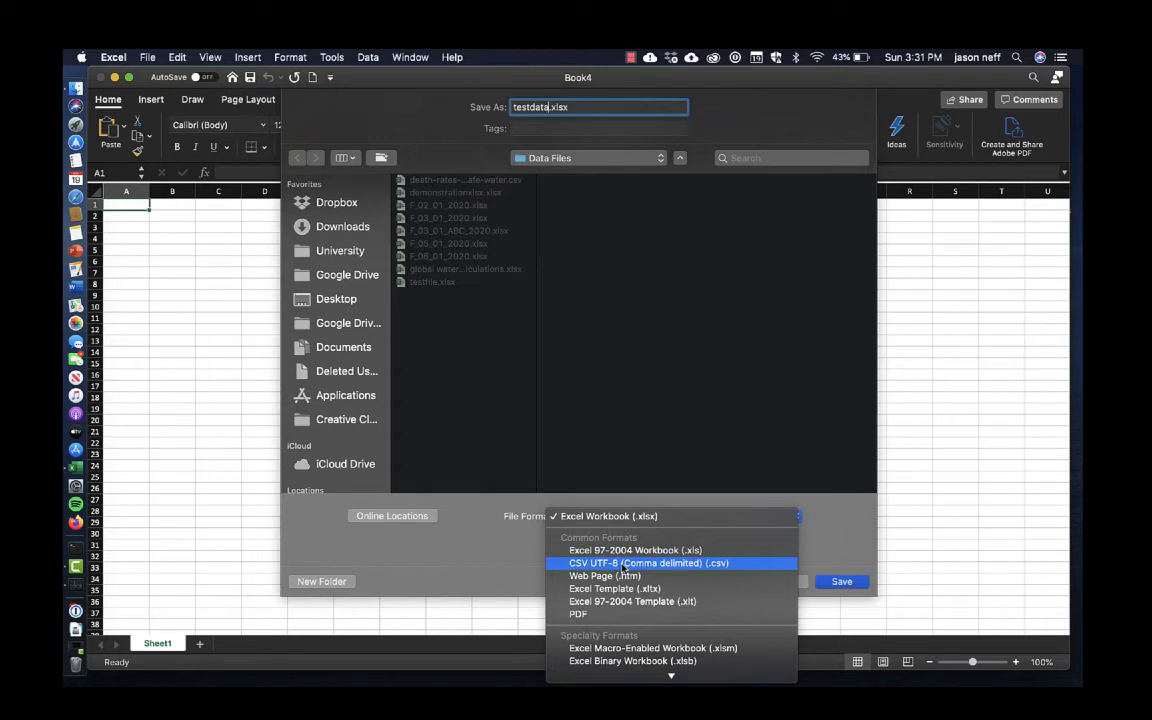
pyautogui.moveTo(671, 676)
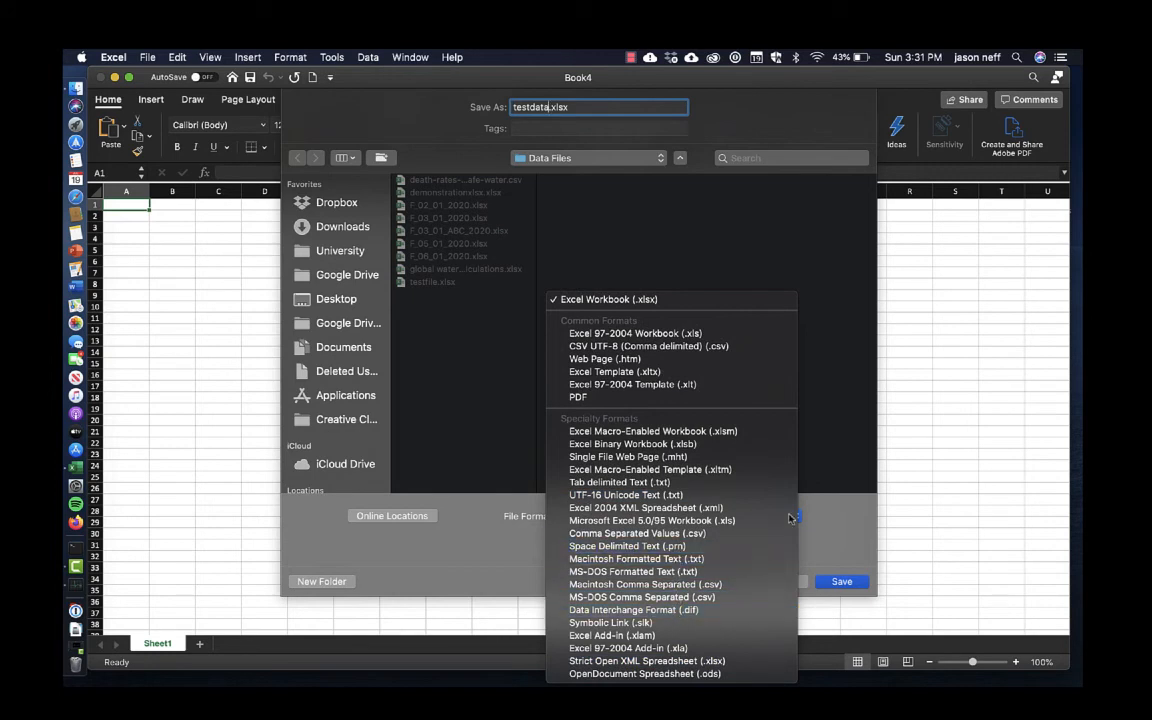
pyautogui.click(828, 456)
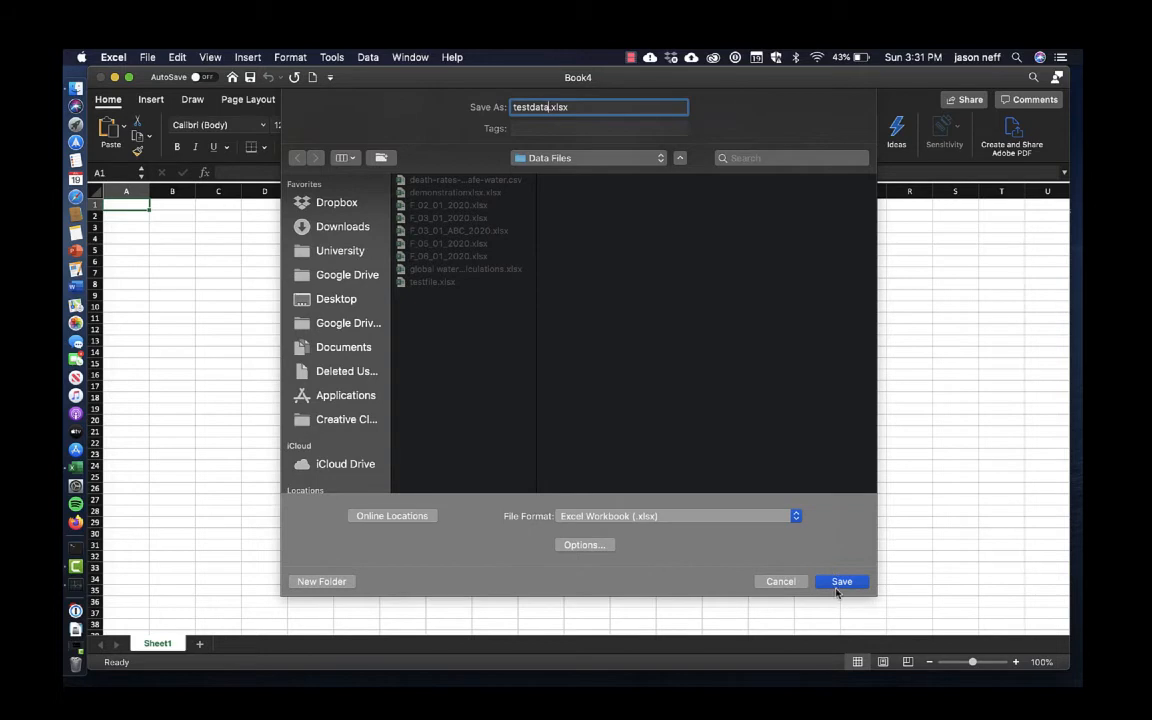
pyautogui.click(838, 585)
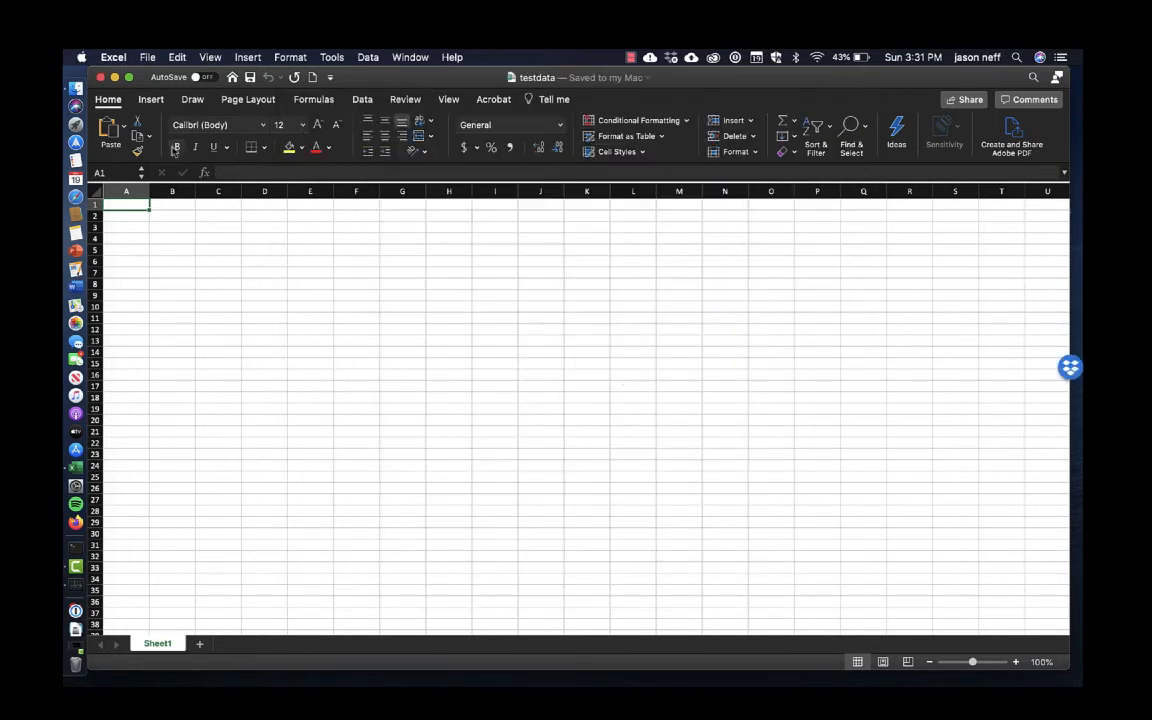
# Step: Expand the workbook to full screen and look over the sort and filter options and the scatter chart types
pyautogui.click(128, 77)
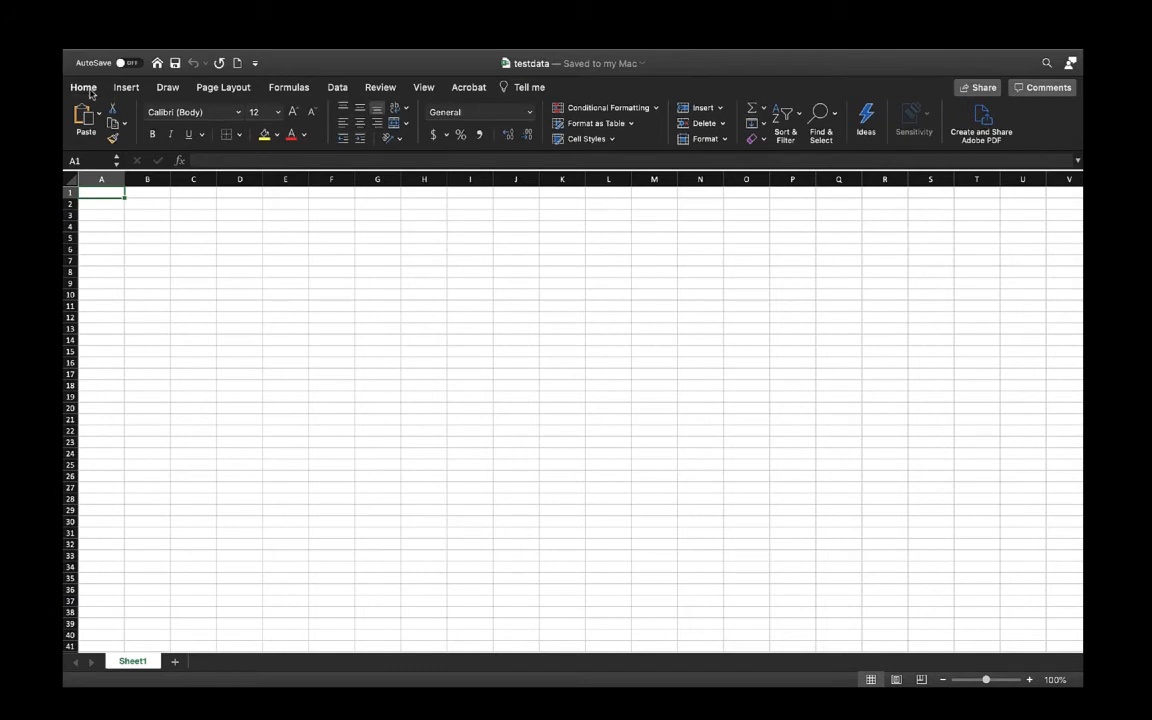
pyautogui.click(89, 91)
pyautogui.click(88, 91)
pyautogui.click(128, 89)
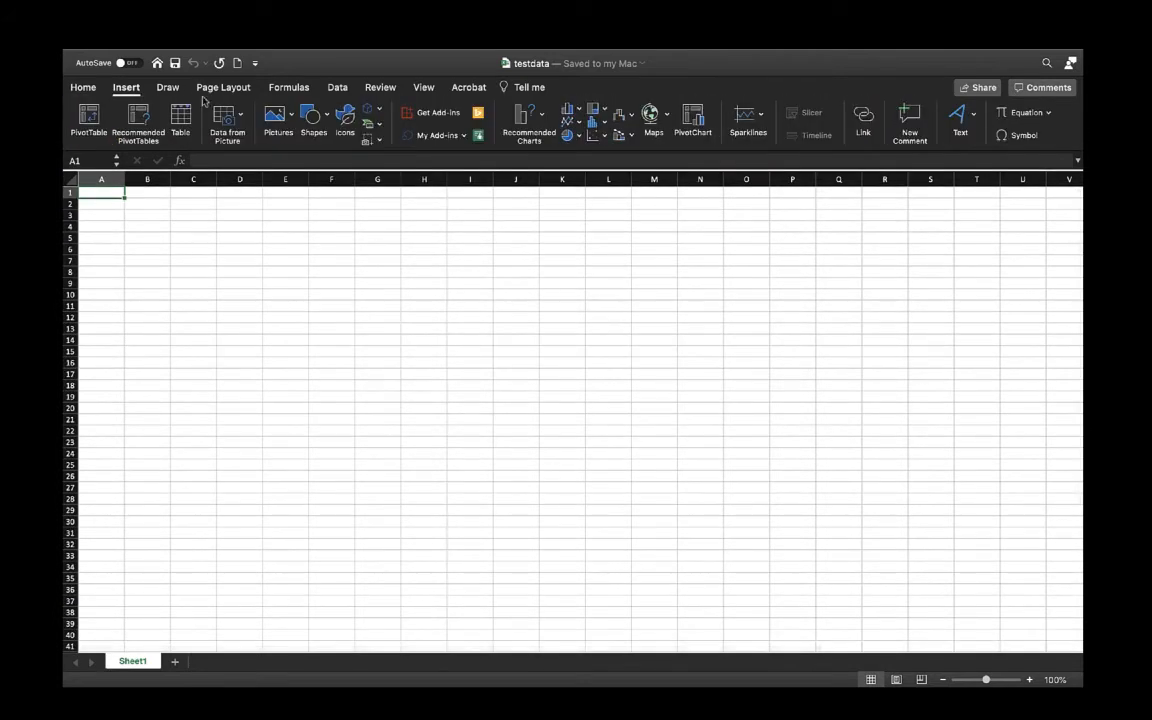
pyautogui.click(85, 89)
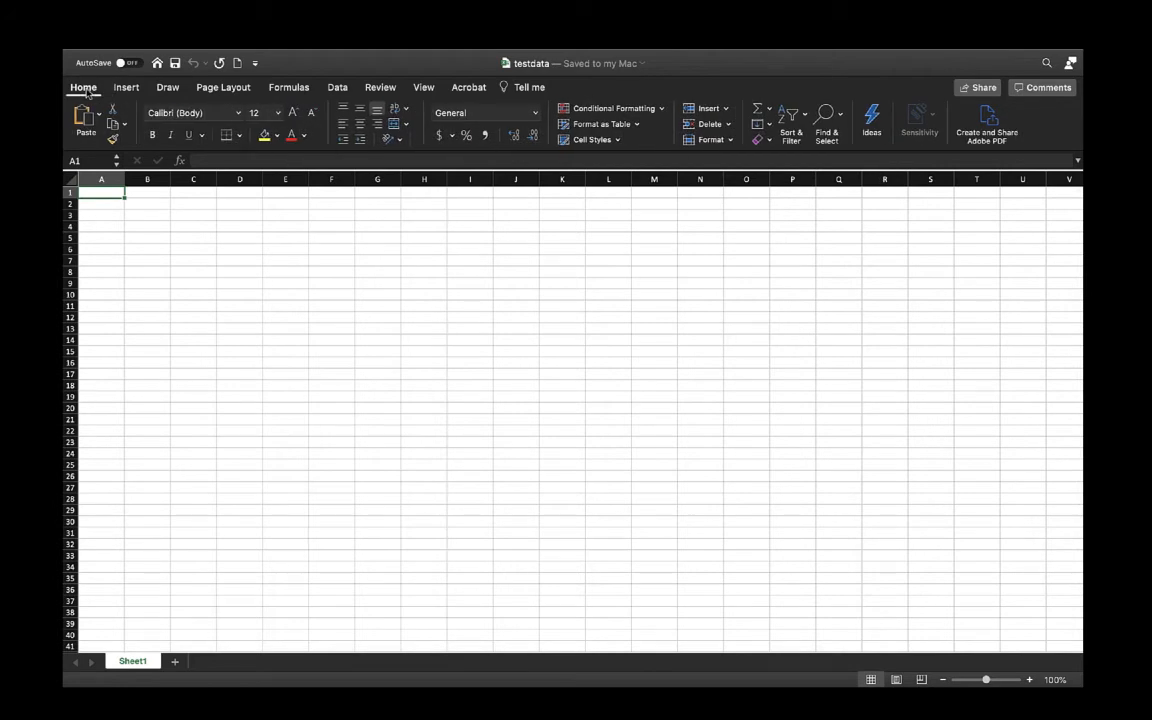
pyautogui.click(799, 117)
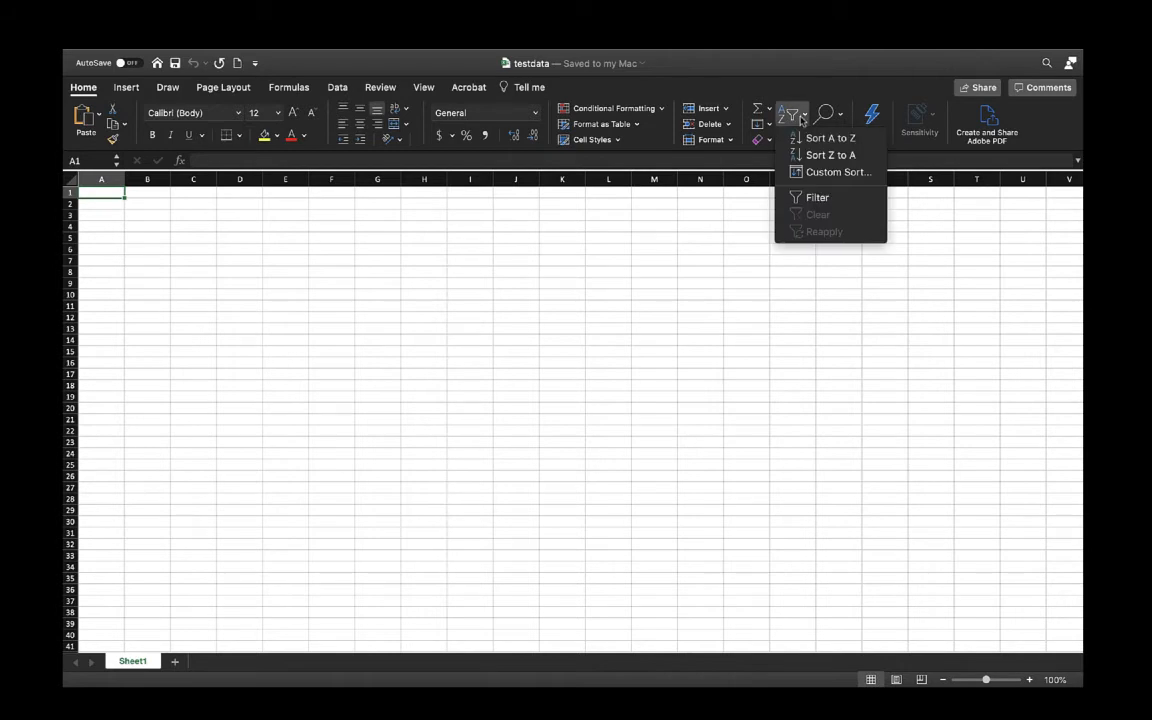
pyautogui.click(126, 89)
pyautogui.click(126, 89)
pyautogui.click(601, 136)
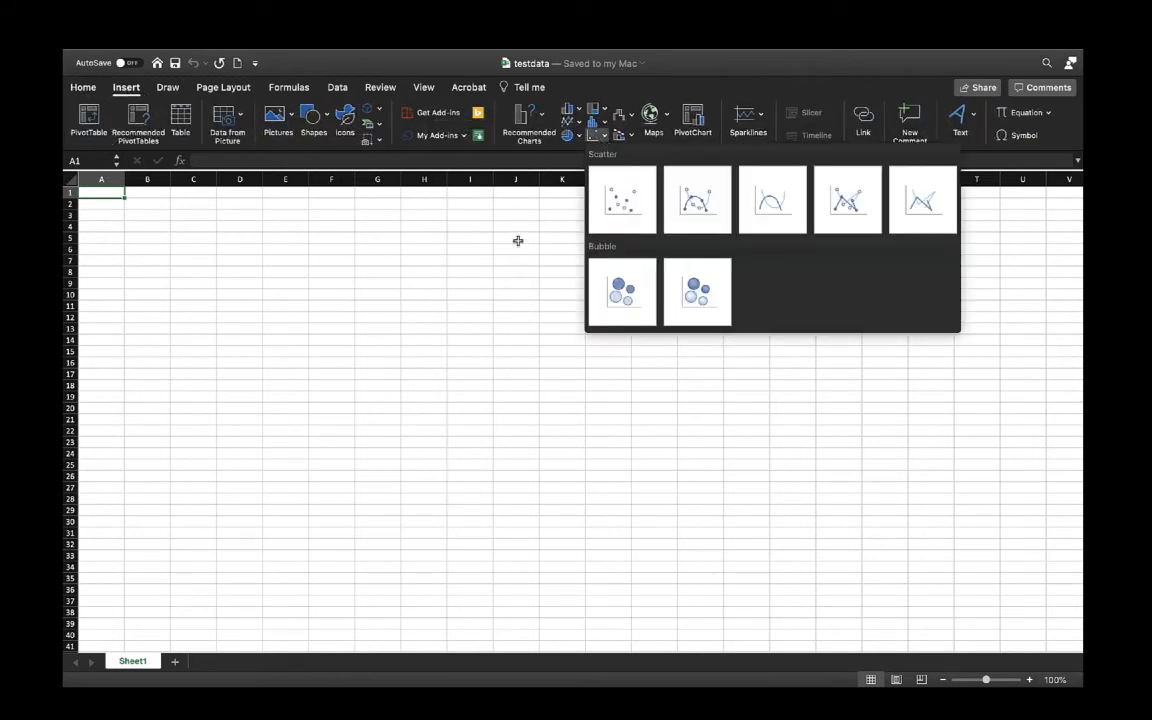
pyautogui.click(448, 270)
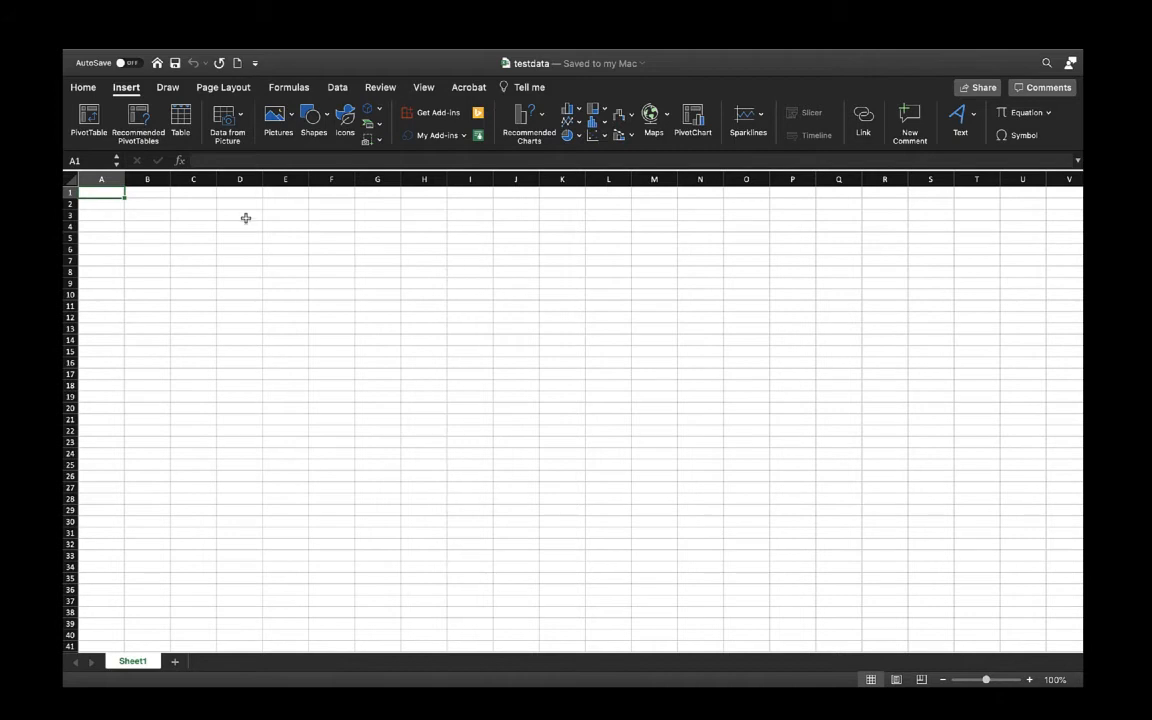
# Step: Zoom the worksheet view in to 170%
pyautogui.click(1029, 680)
pyautogui.click(1029, 680)
pyautogui.click(1029, 680)
pyautogui.click(1029, 680)
pyautogui.click(1029, 680)
pyautogui.click(1029, 680)
pyautogui.click(1029, 680)
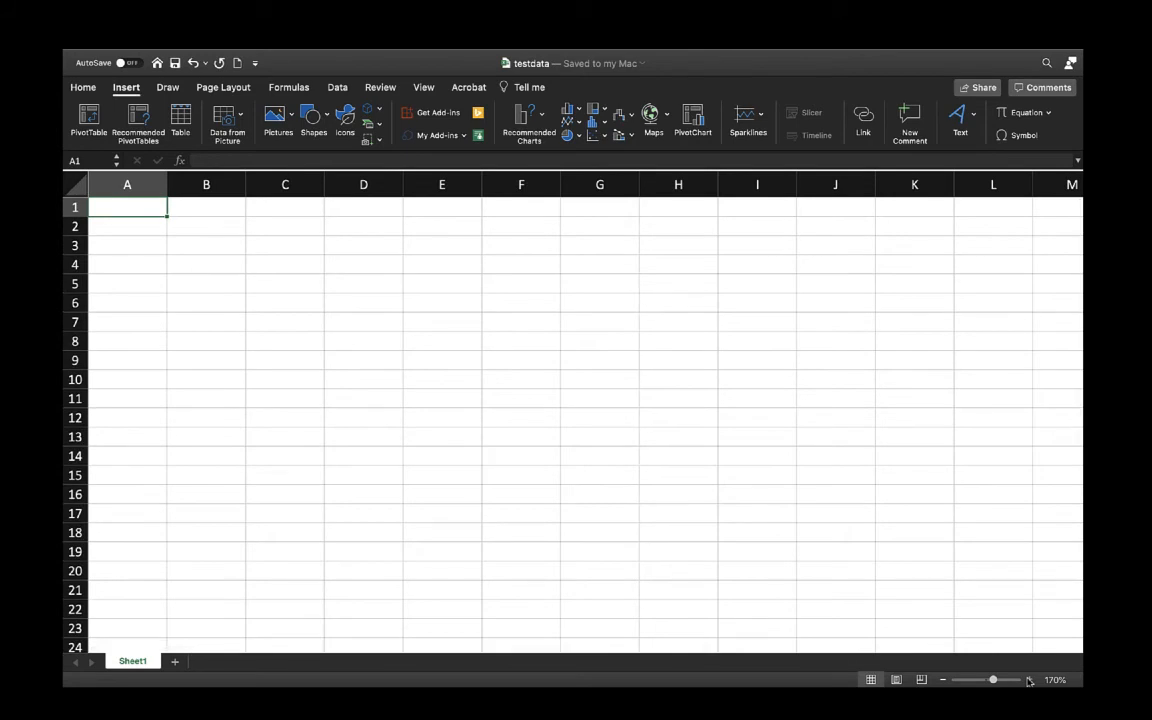
# Step: Add two more worksheets to the workbook and rename Sheet1 as data
pyautogui.click(174, 663)
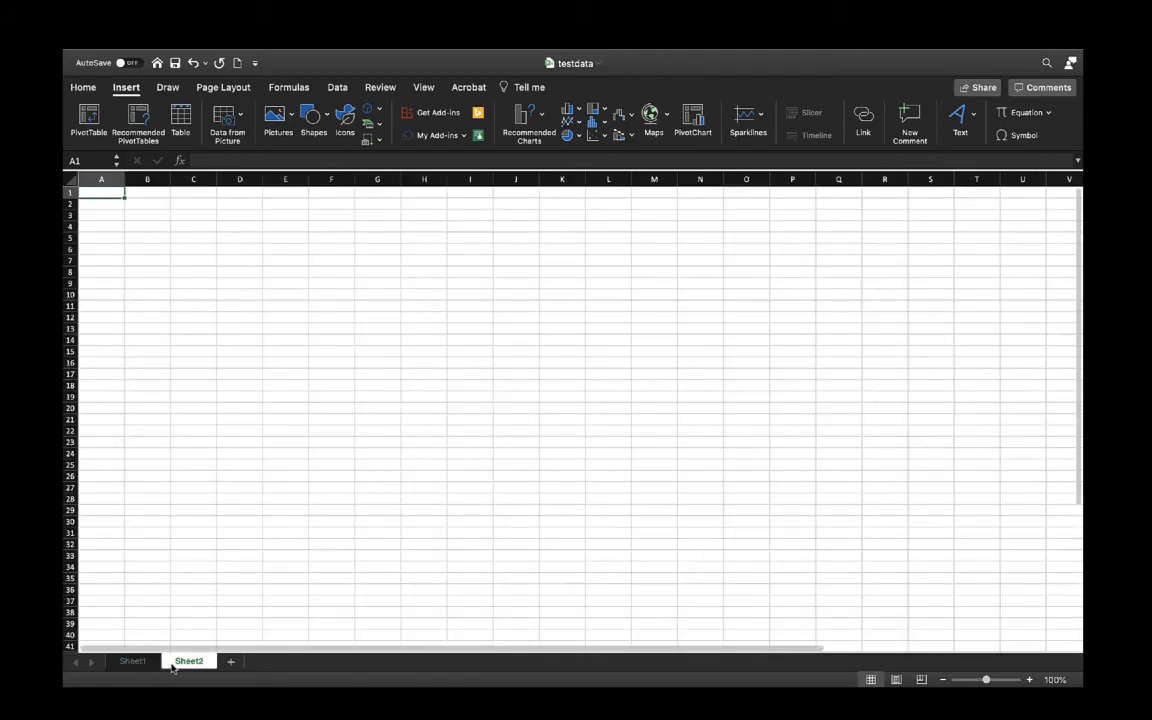
pyautogui.click(230, 661)
pyautogui.click(136, 662)
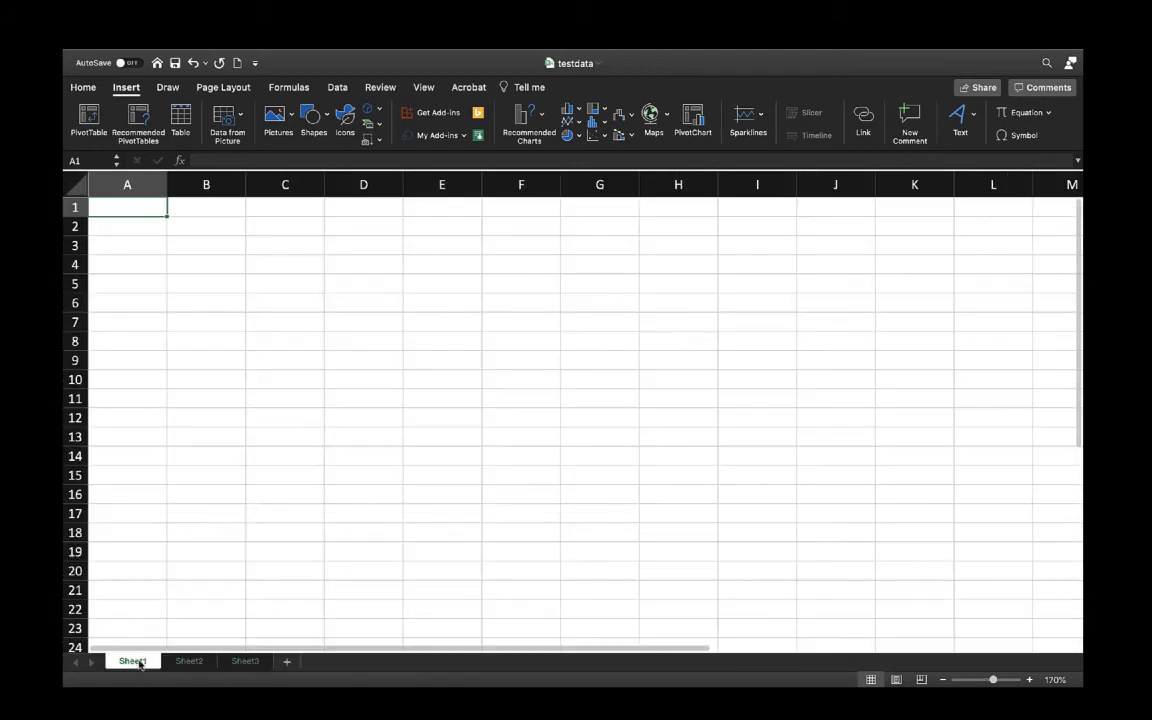
pyautogui.rightClick(139, 662)
pyautogui.click(205, 541)
pyautogui.write('data')
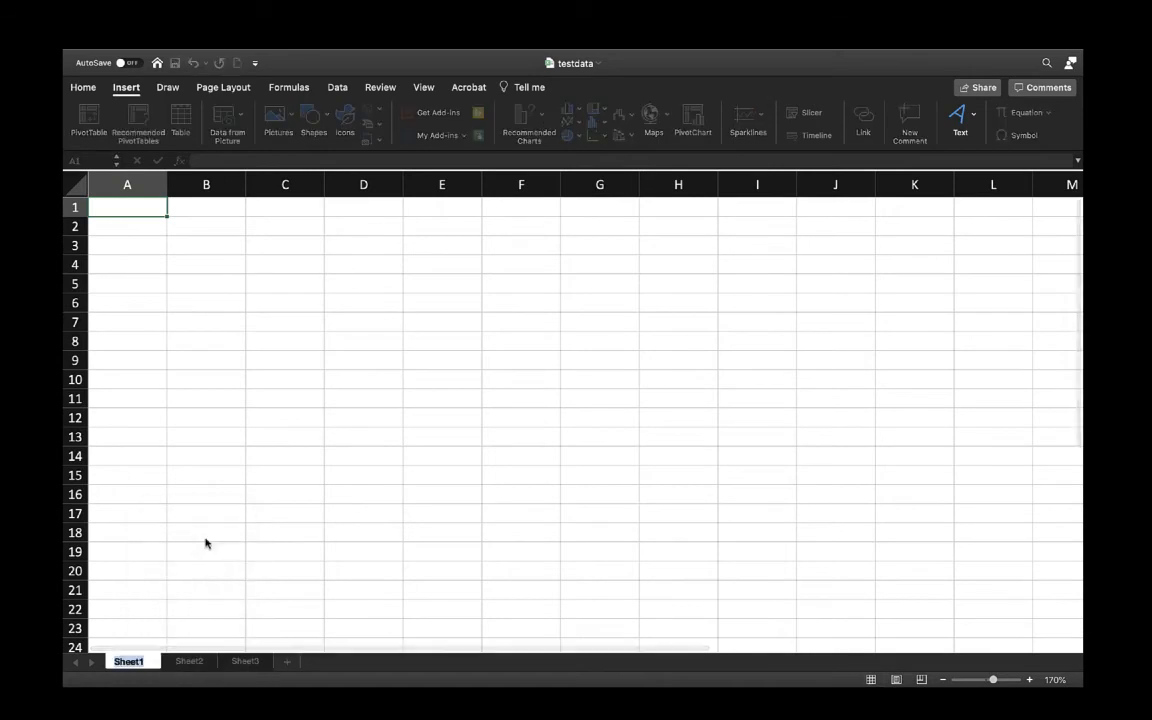
pyautogui.press('Return')
# Step: Rename Sheet2 as calculations
pyautogui.click(189, 662)
pyautogui.rightClick(199, 663)
pyautogui.click(240, 541)
pyautogui.write('calculations')
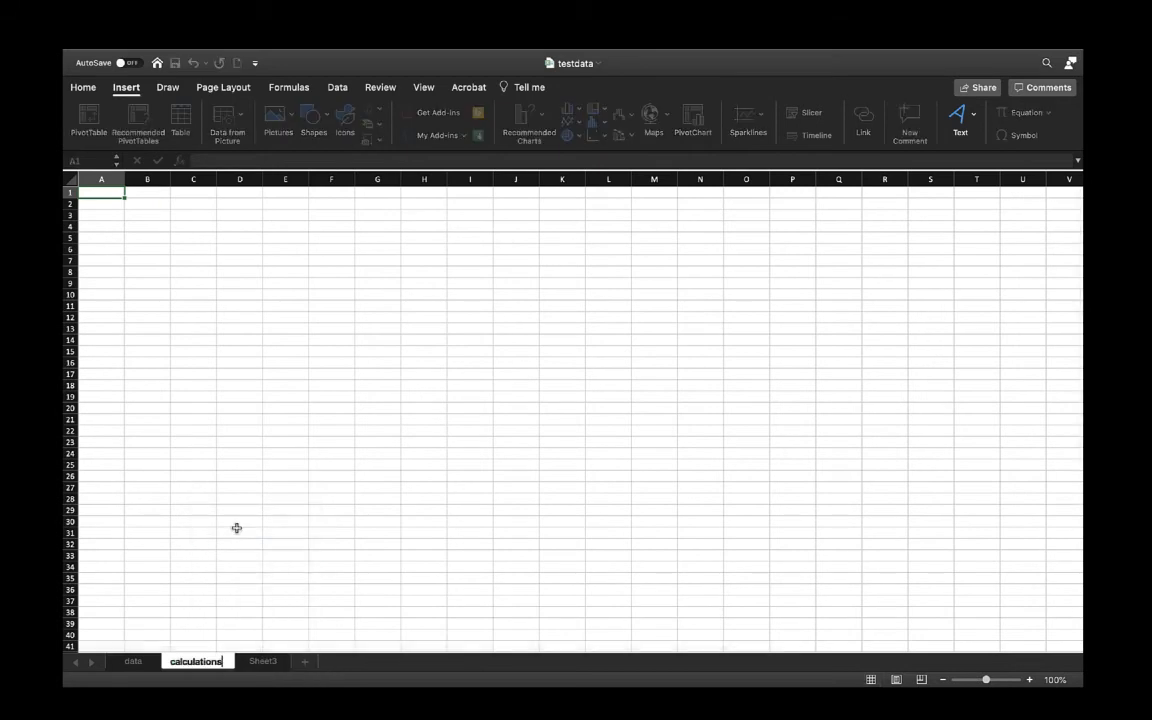
pyautogui.click(235, 518)
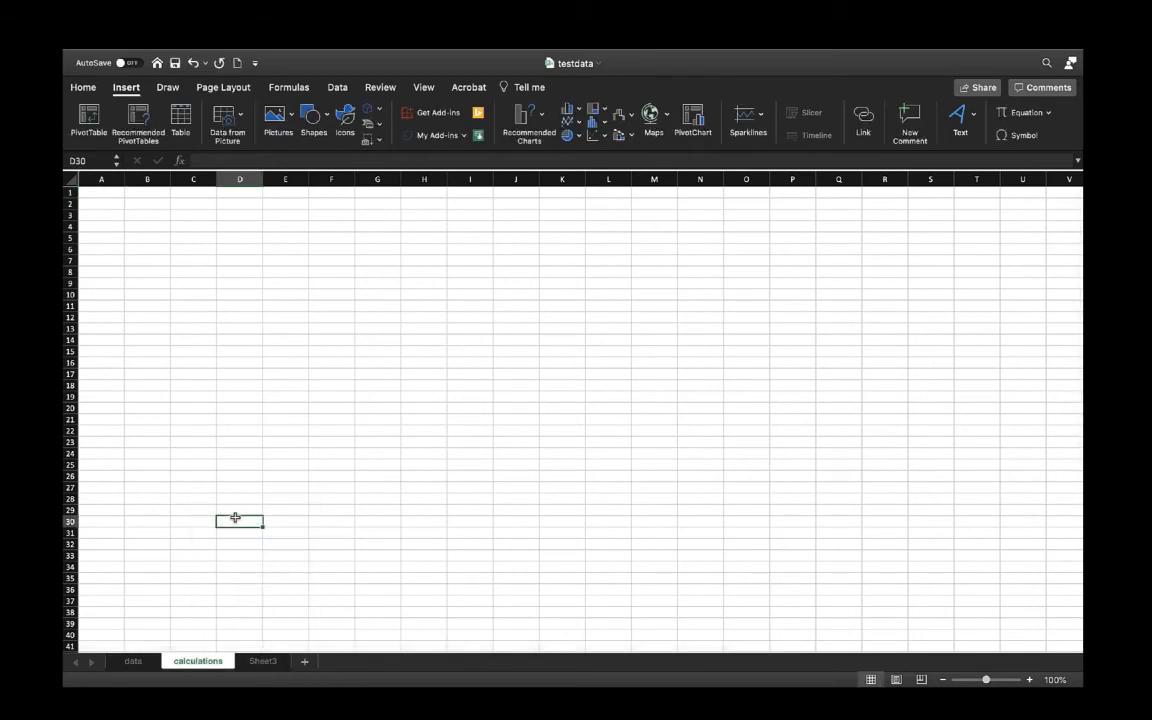
# Step: On the data sheet, highlight columns A through E and rows 1 through 8 in turn, and clear the selection
pyautogui.click(133, 662)
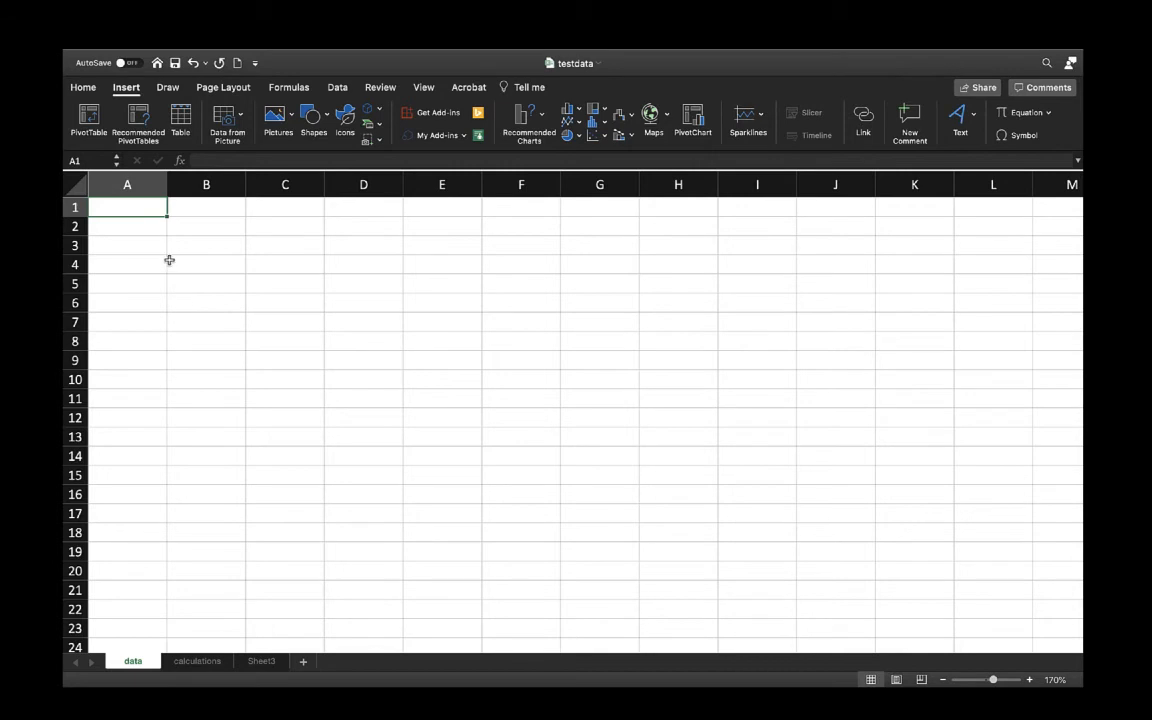
pyautogui.moveTo(127, 184); pyautogui.dragTo(418, 194)
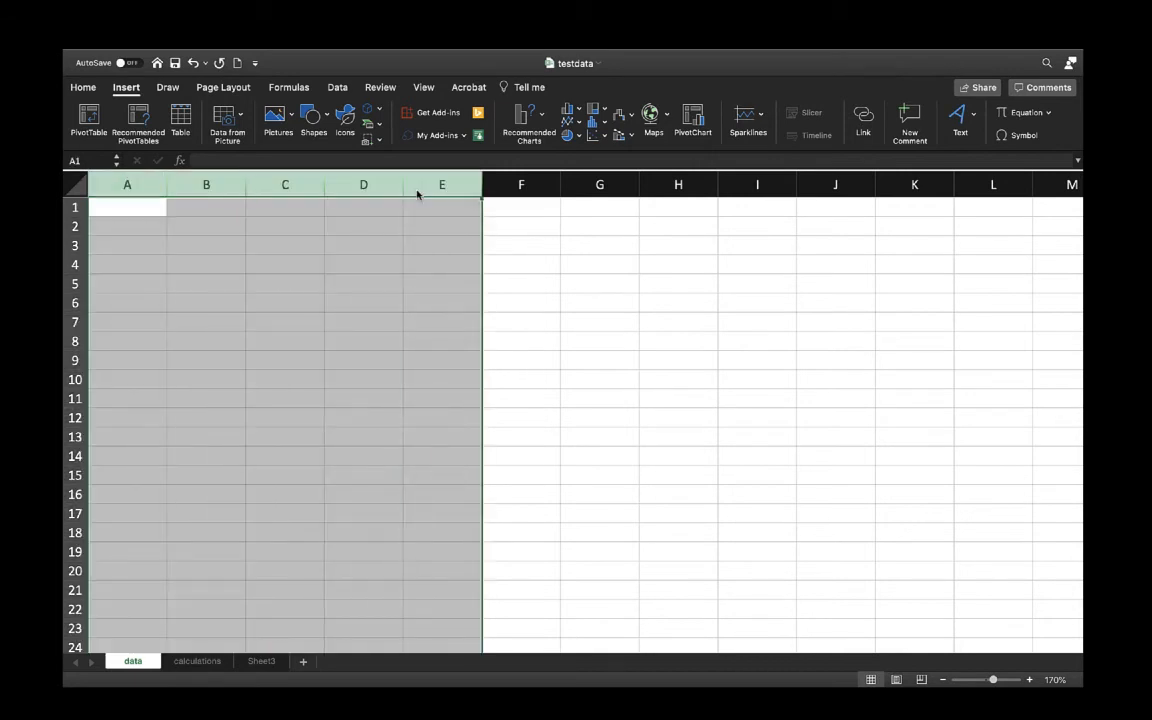
pyautogui.moveTo(74, 207); pyautogui.dragTo(64, 346)
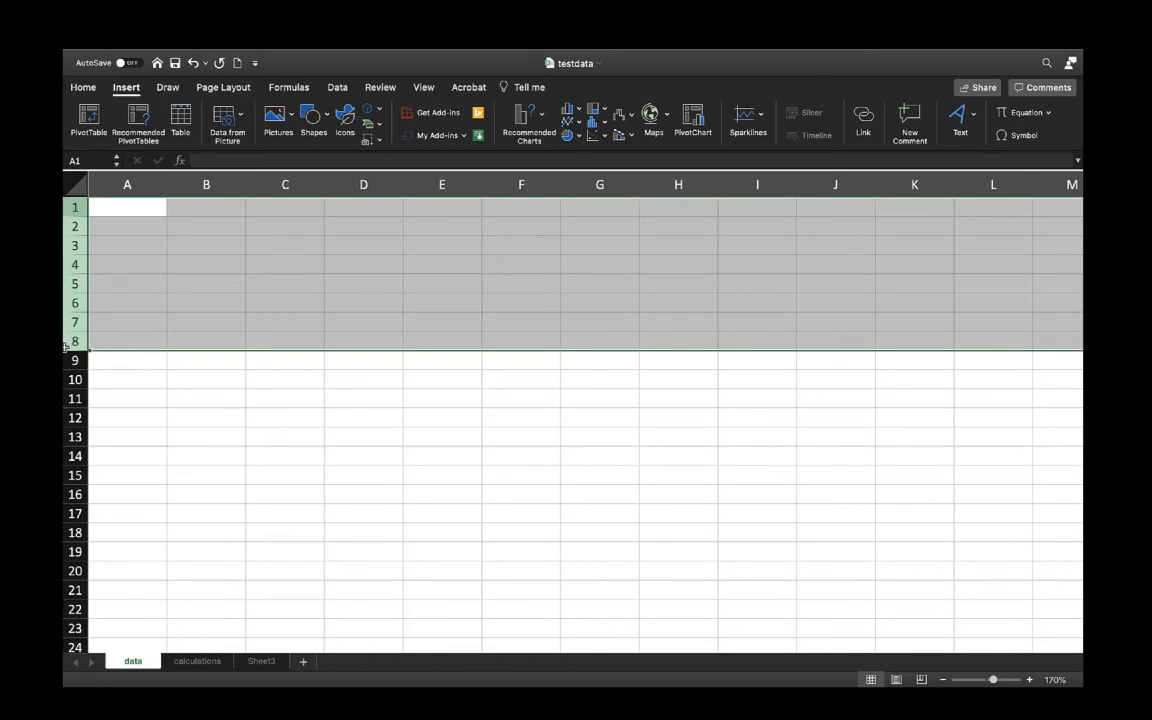
pyautogui.click(250, 499)
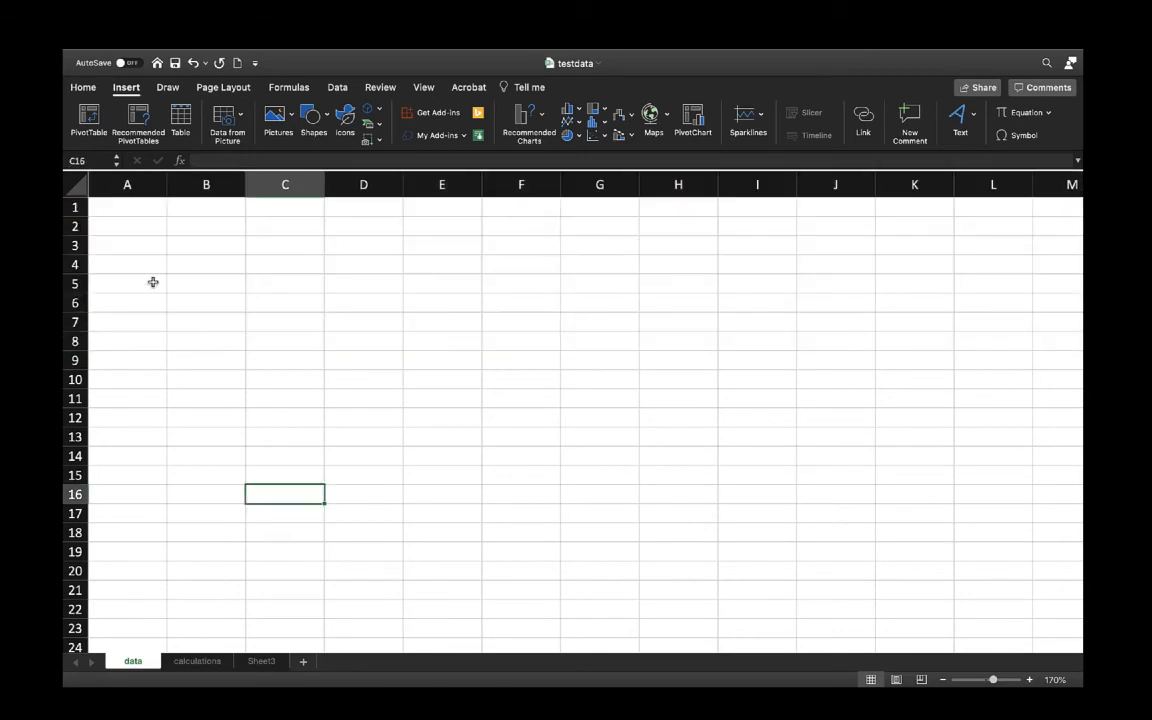
# Step: Step the active cell from A1 across row 1 to column D and down to D4
pyautogui.click(126, 208)
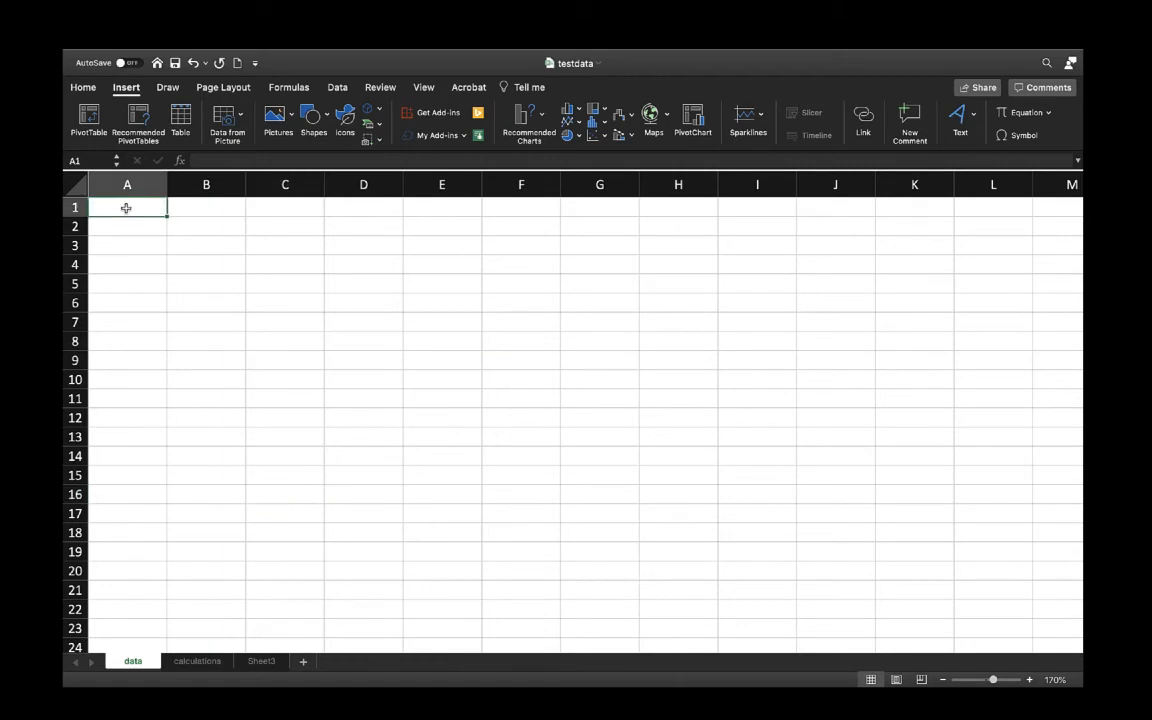
pyautogui.press('Right')
pyautogui.press('Right')
pyautogui.press('Right')
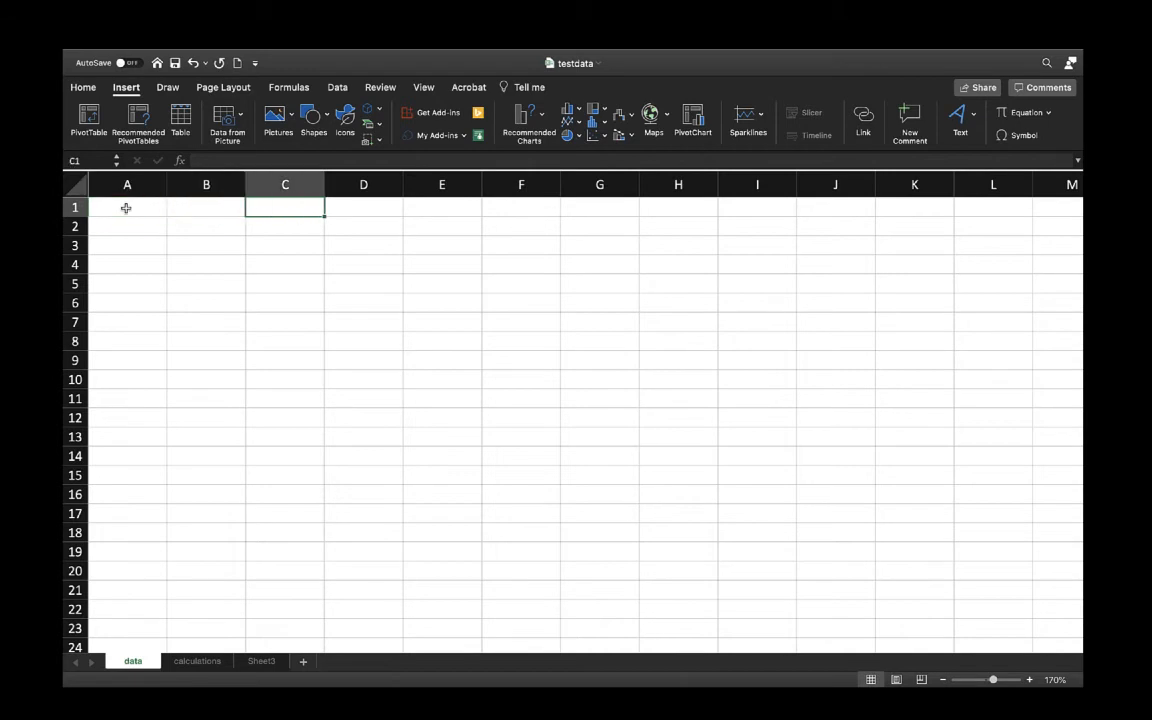
pyautogui.press('Down')
pyautogui.press('Down')
pyautogui.press('Down')
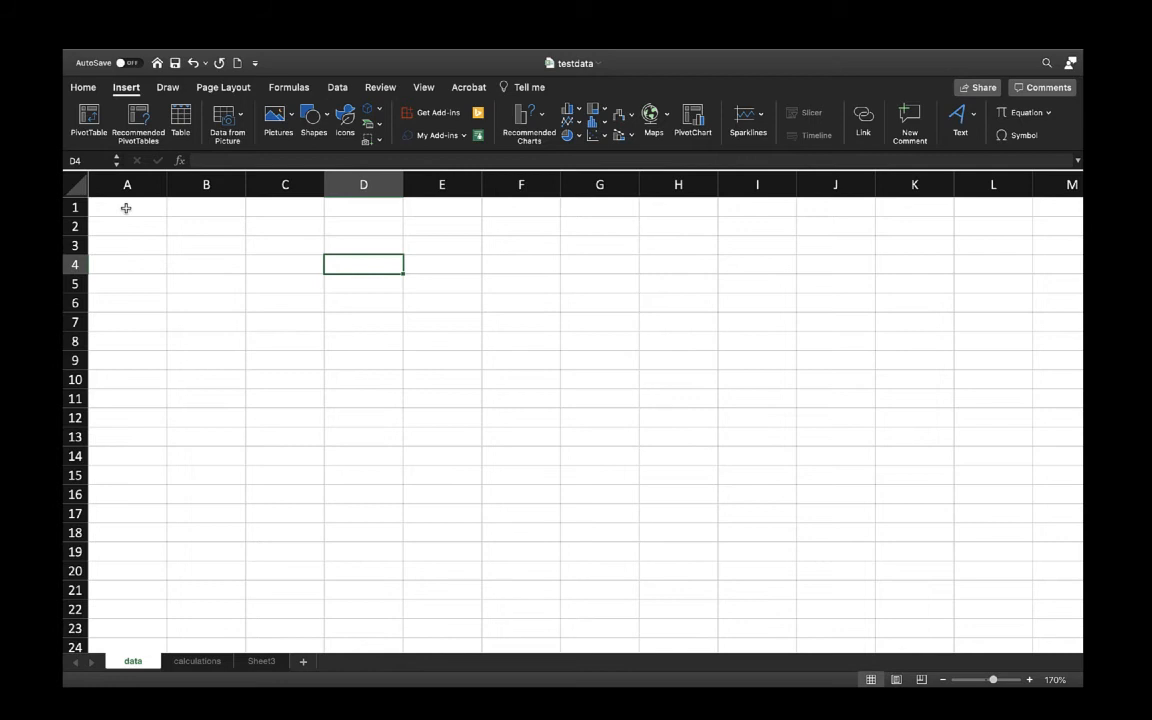
# Step: Fill row 4 with the person's first name in A4, 49 in B4 and the date july 19, 20 in C4
pyautogui.click(151, 262)
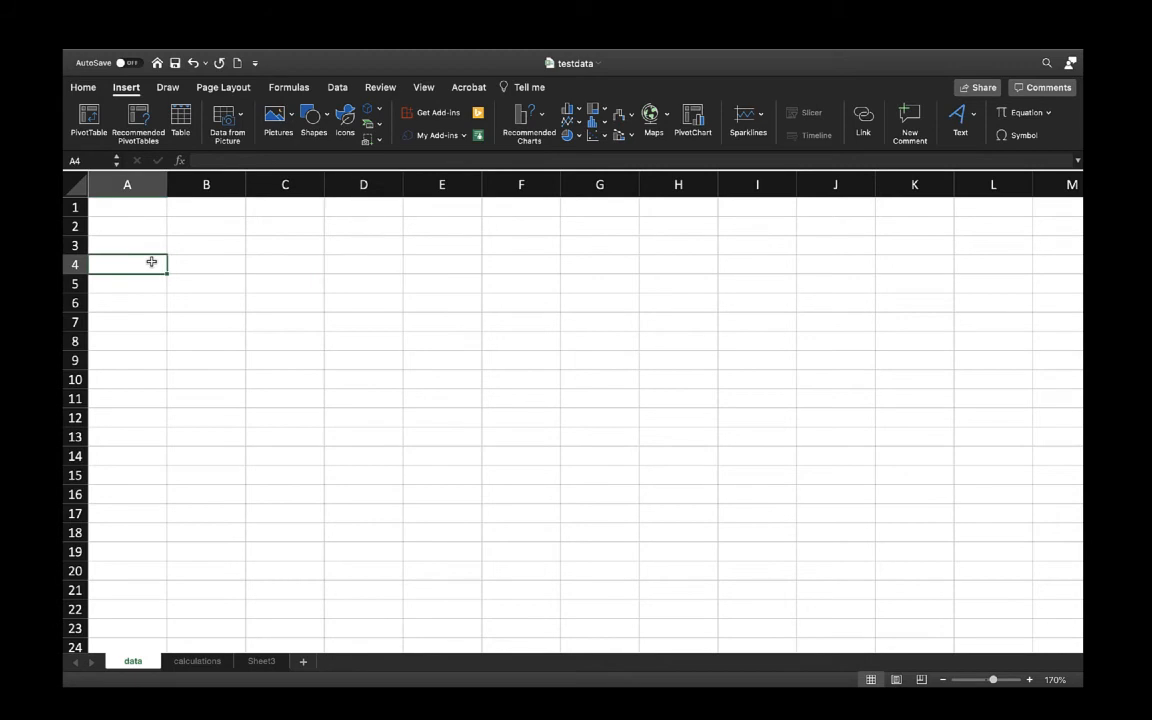
pyautogui.write('jason')
pyautogui.press('Tab')
pyautogui.write('49')
pyautogui.press('Tab')
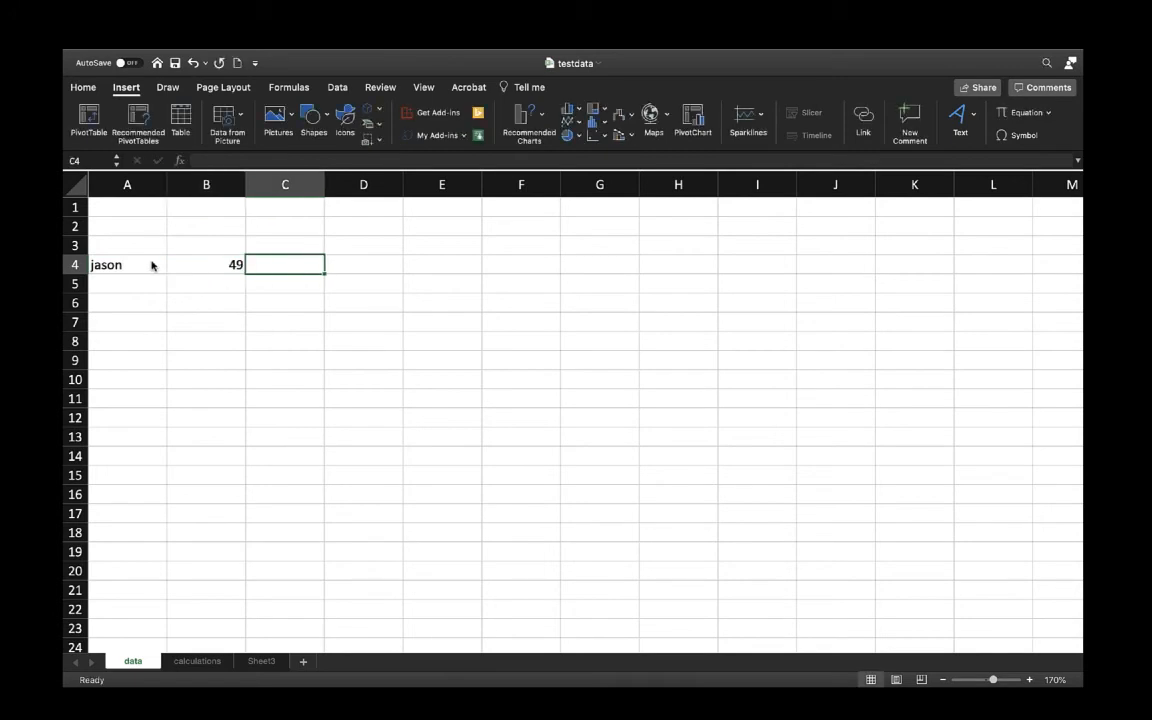
pyautogui.write('july 19, 20')
pyautogui.press('Return')
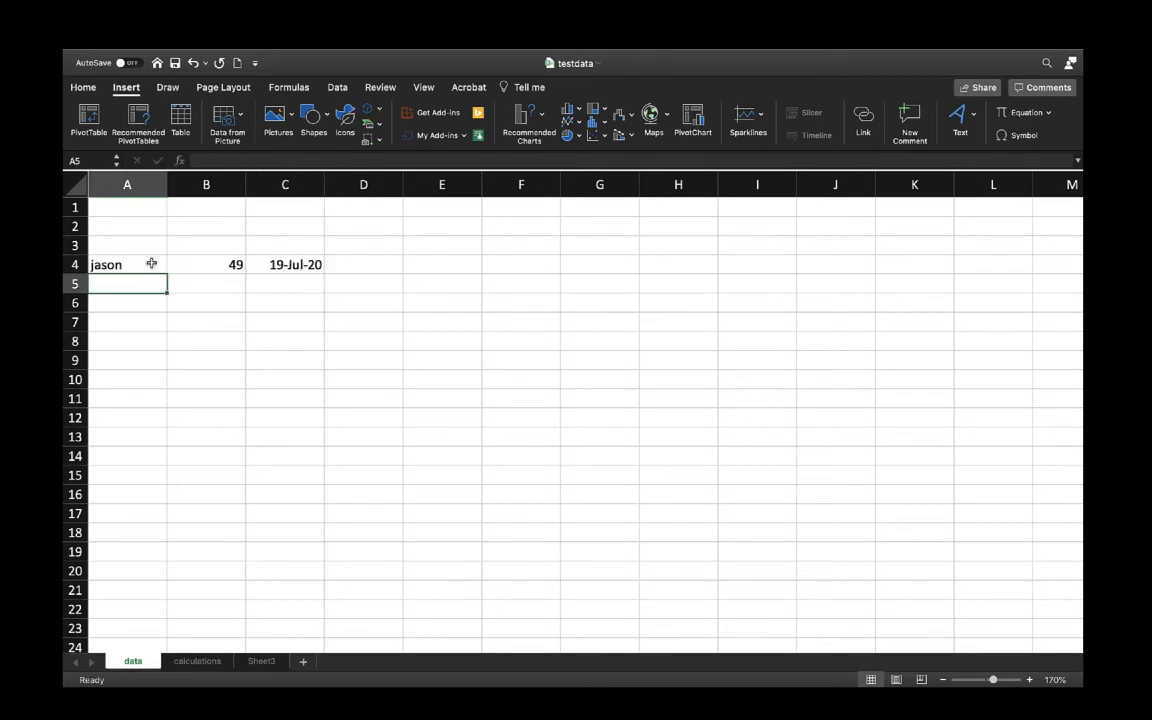
# Step: Step through A4, B4 and C4 to examine how the text, number and date entries are stored
pyautogui.click(151, 263)
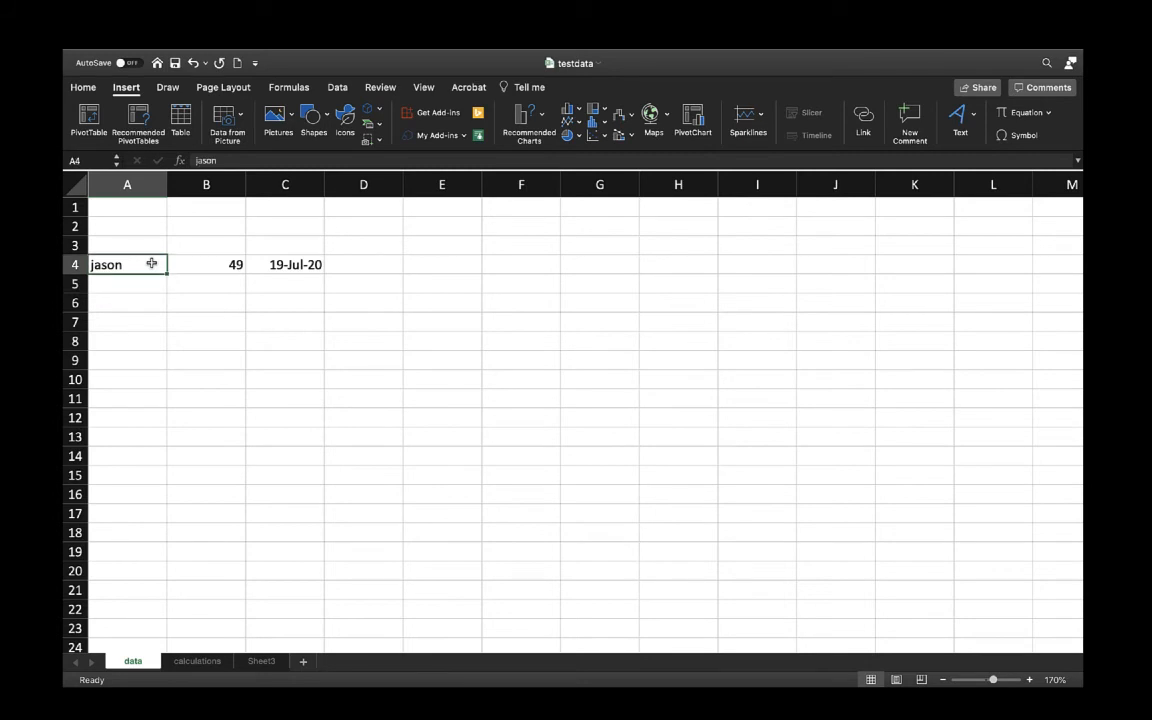
pyautogui.press('Right')
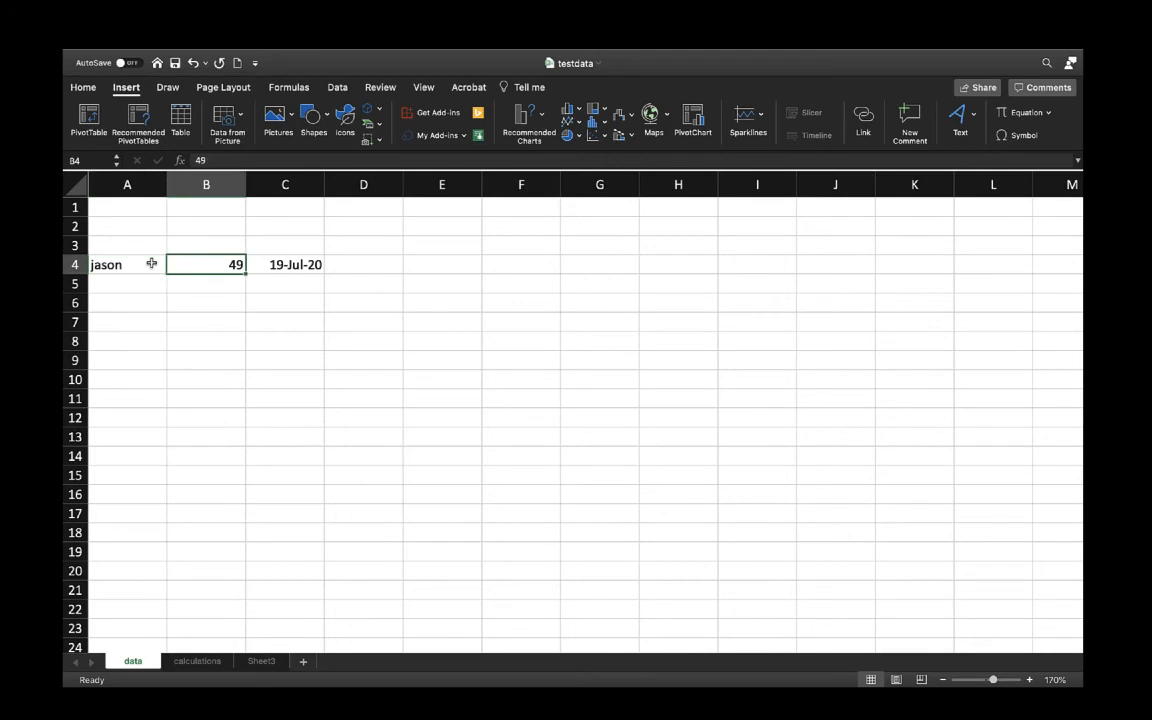
pyautogui.press('Right')
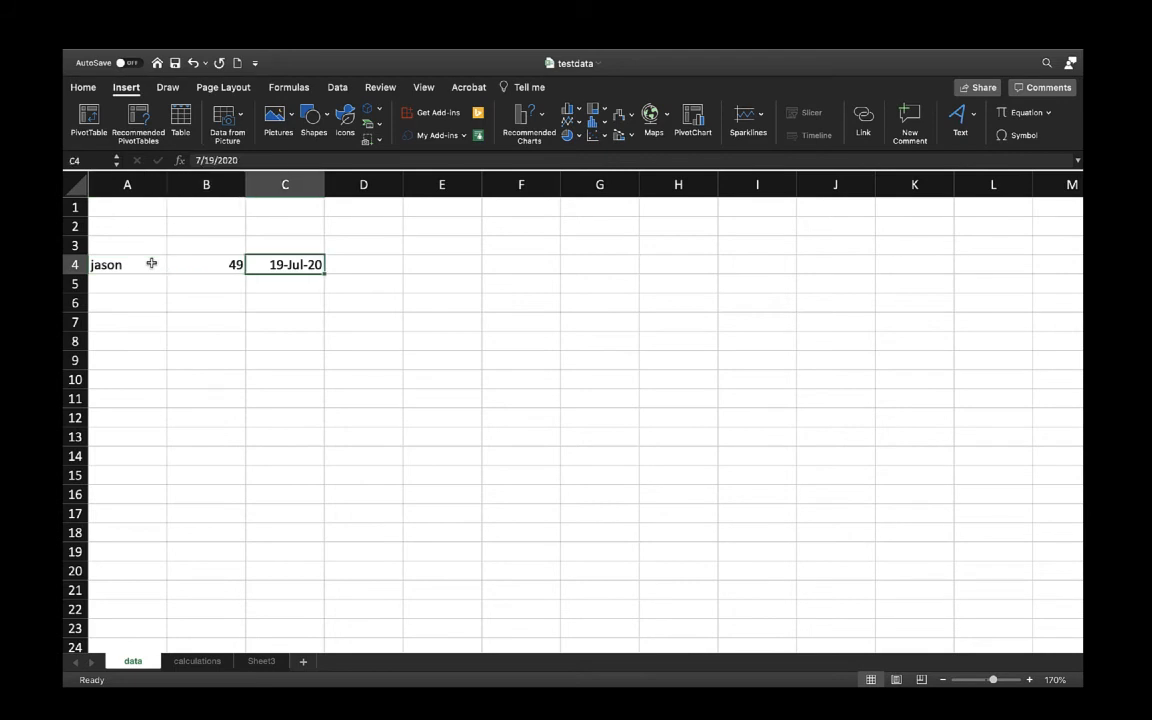
# Step: Review the list of number formats available for B4 without applying one
pyautogui.press('Left')
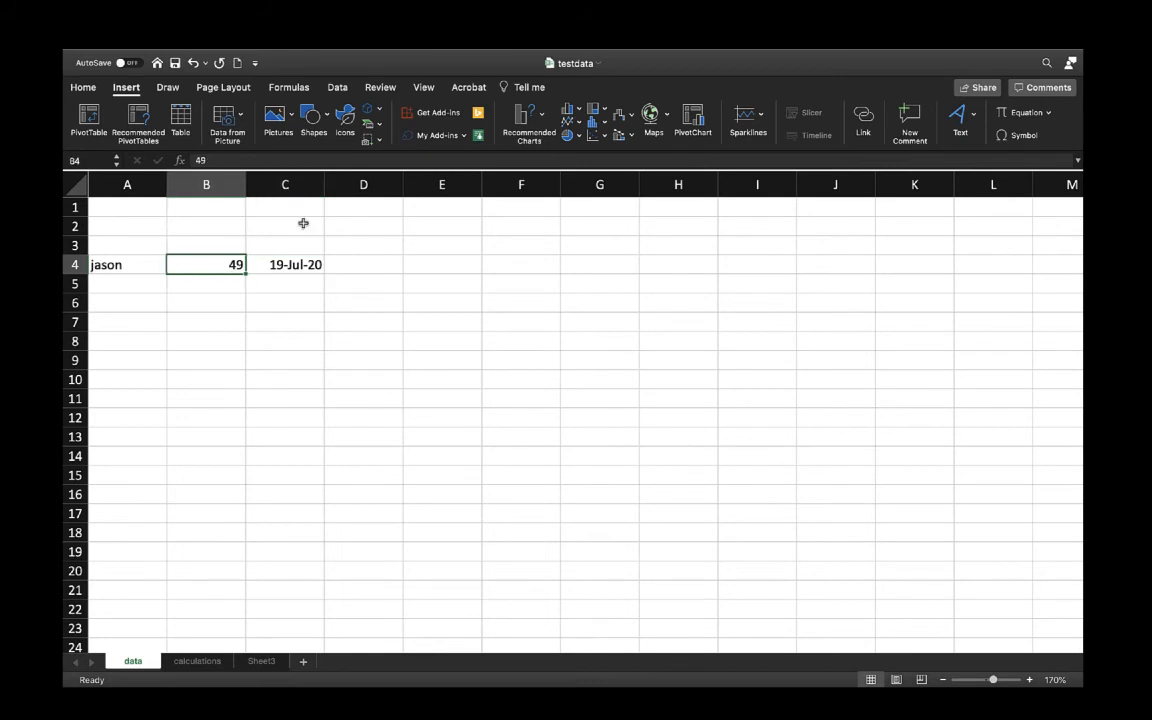
pyautogui.click(86, 90)
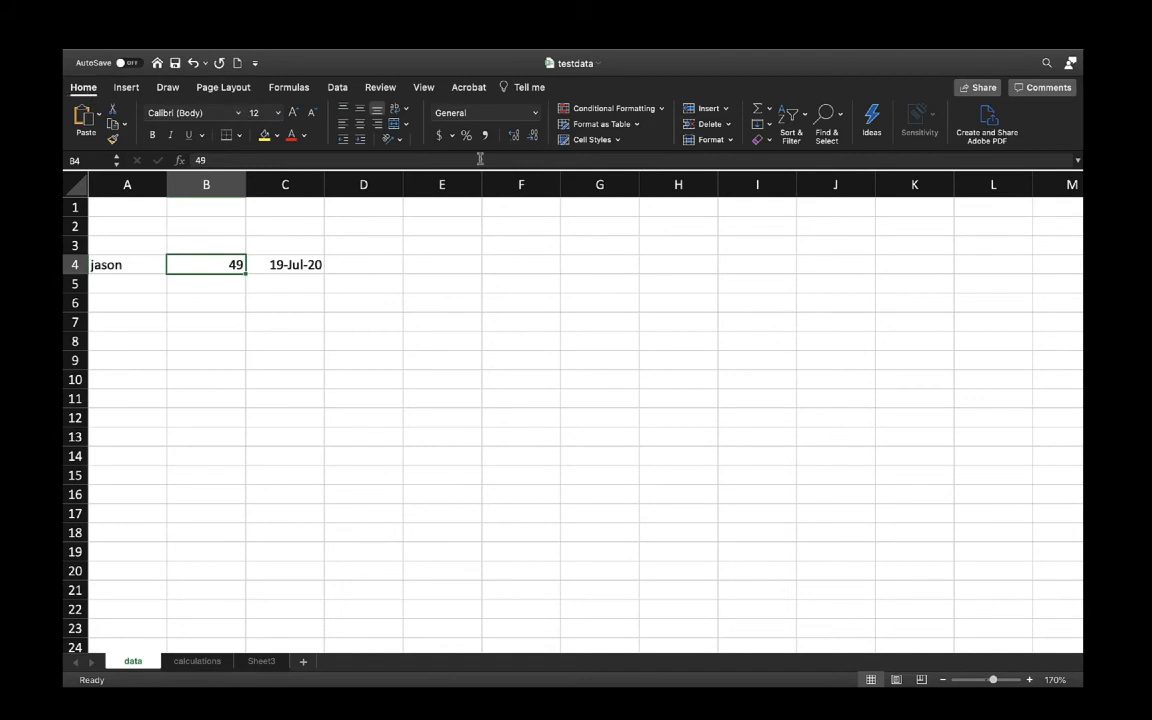
pyautogui.click(534, 114)
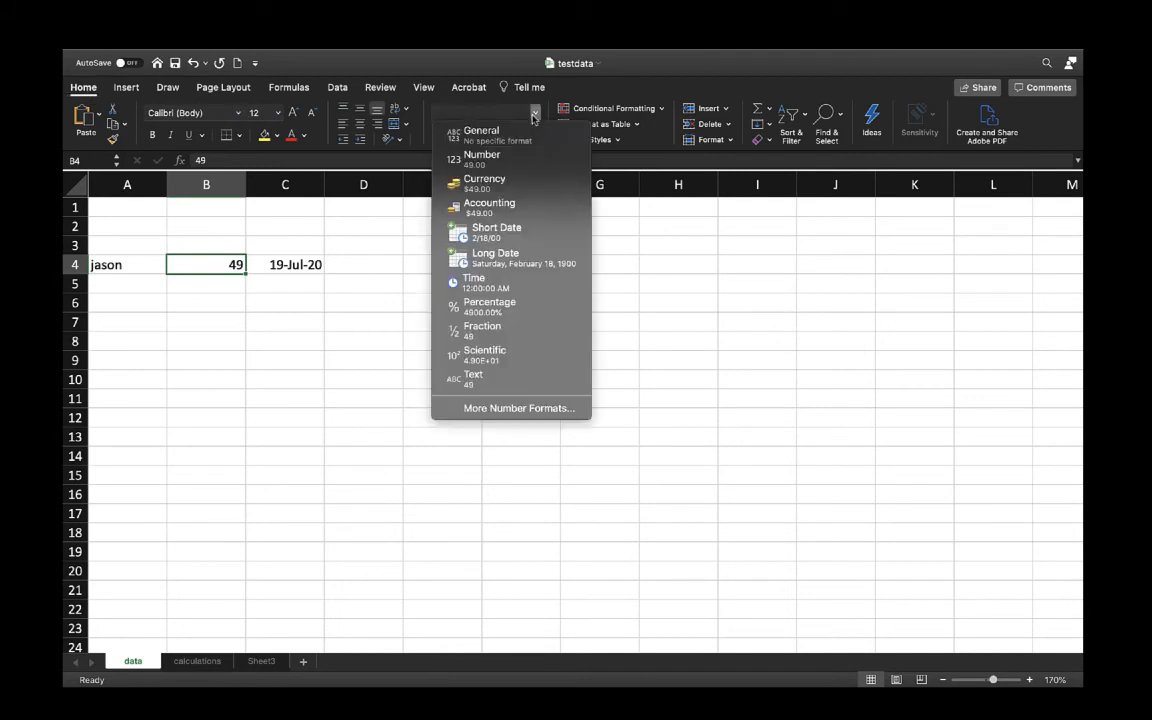
pyautogui.click(668, 329)
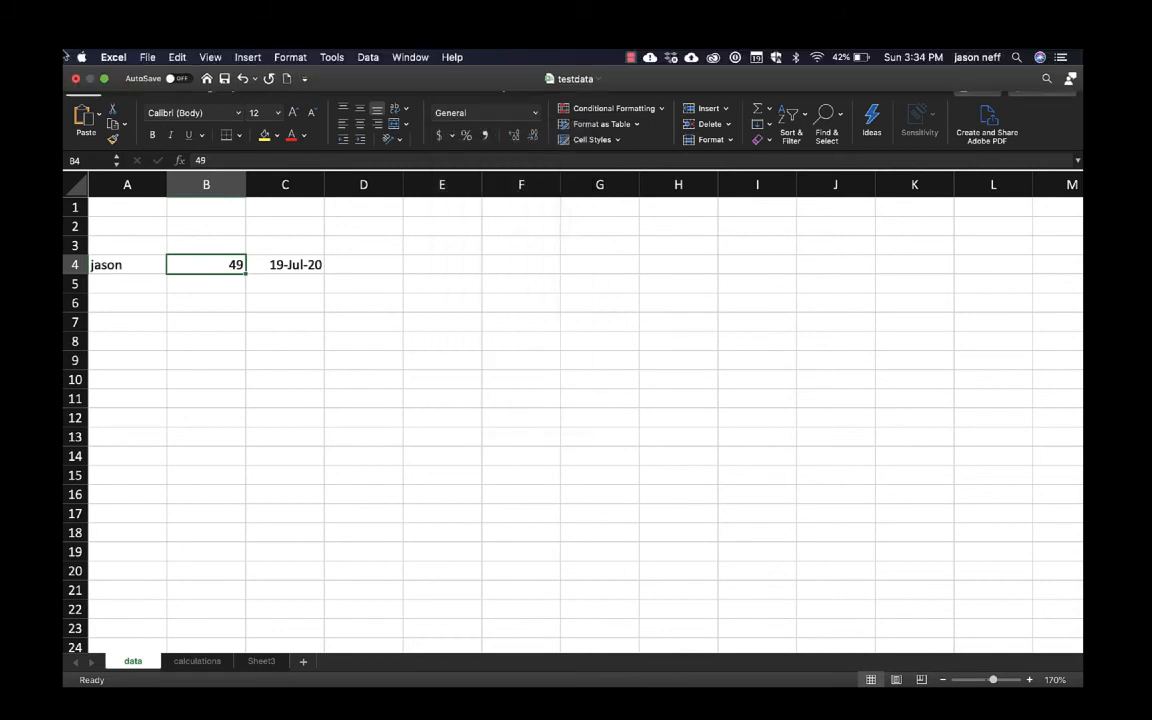
# Step: Format B4 as Number with 2 decimal places through the Format Cells settings
pyautogui.click(104, 76)
pyautogui.click(291, 57)
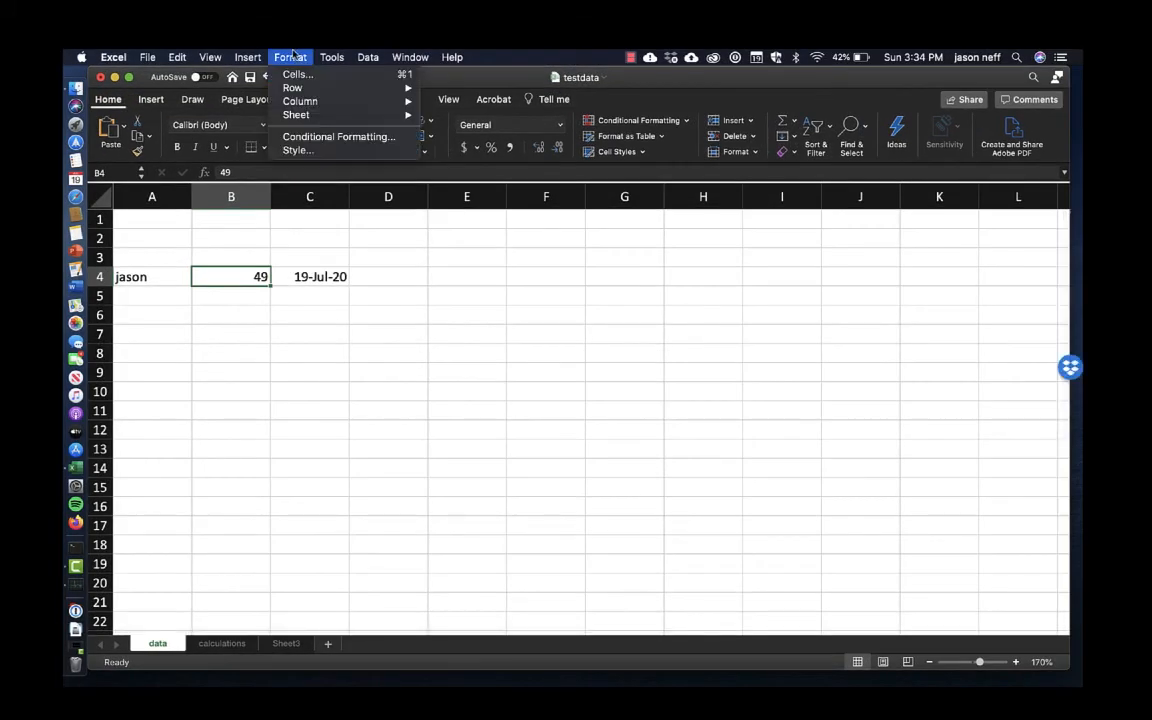
pyautogui.click(296, 75)
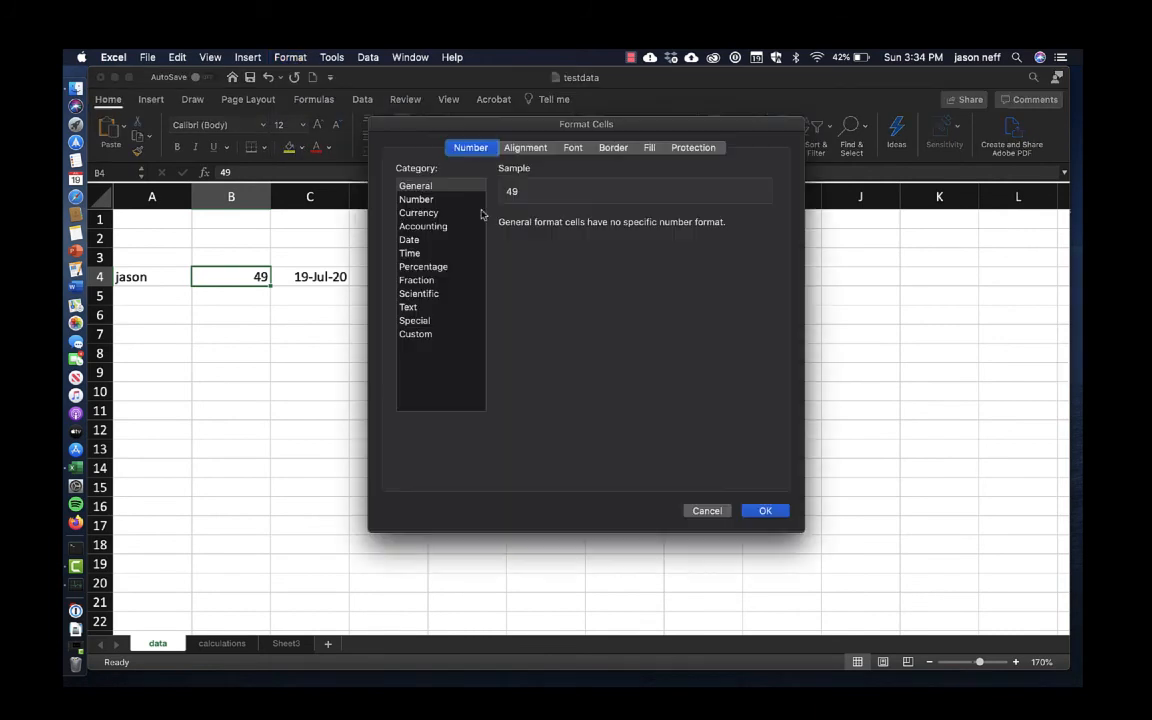
pyautogui.click(416, 199)
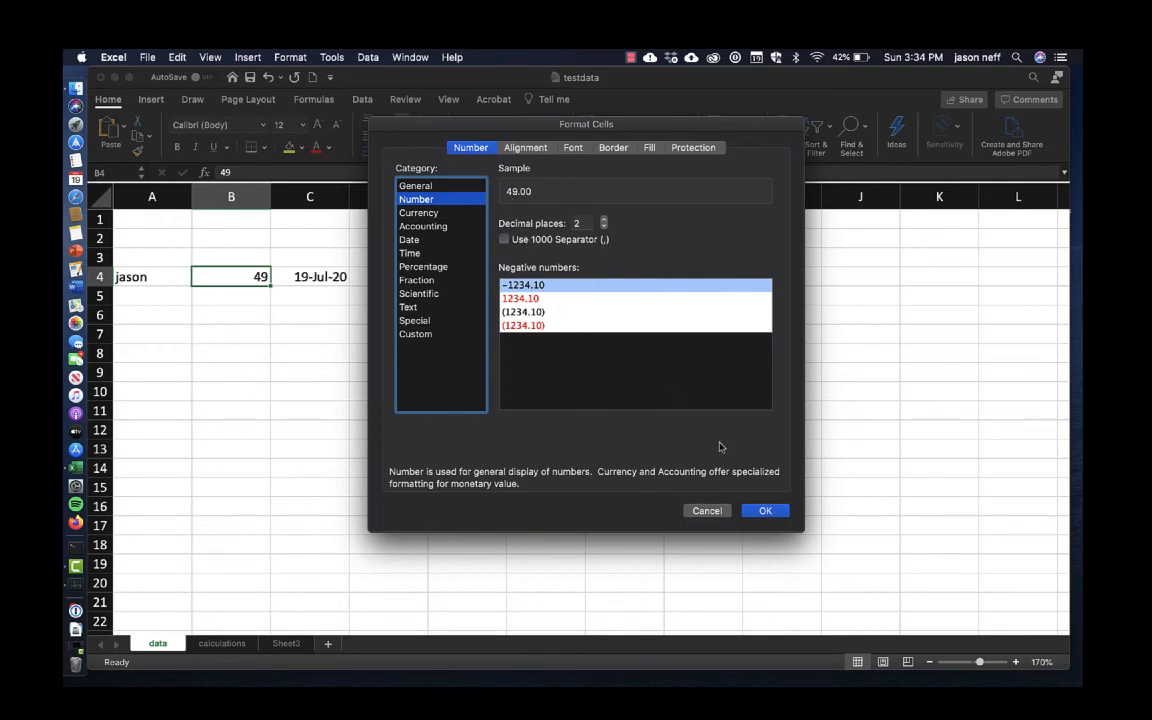
pyautogui.click(766, 512)
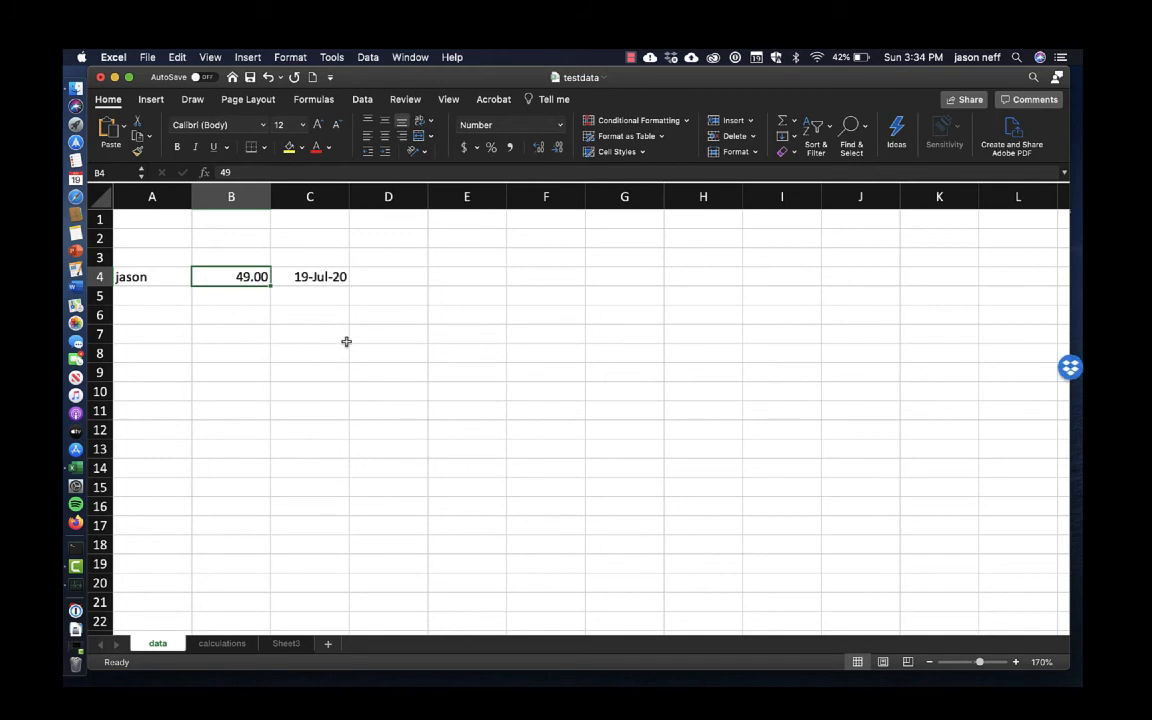
# Step: Try the Accounting format and the Percentage format on B4
pyautogui.click(560, 125)
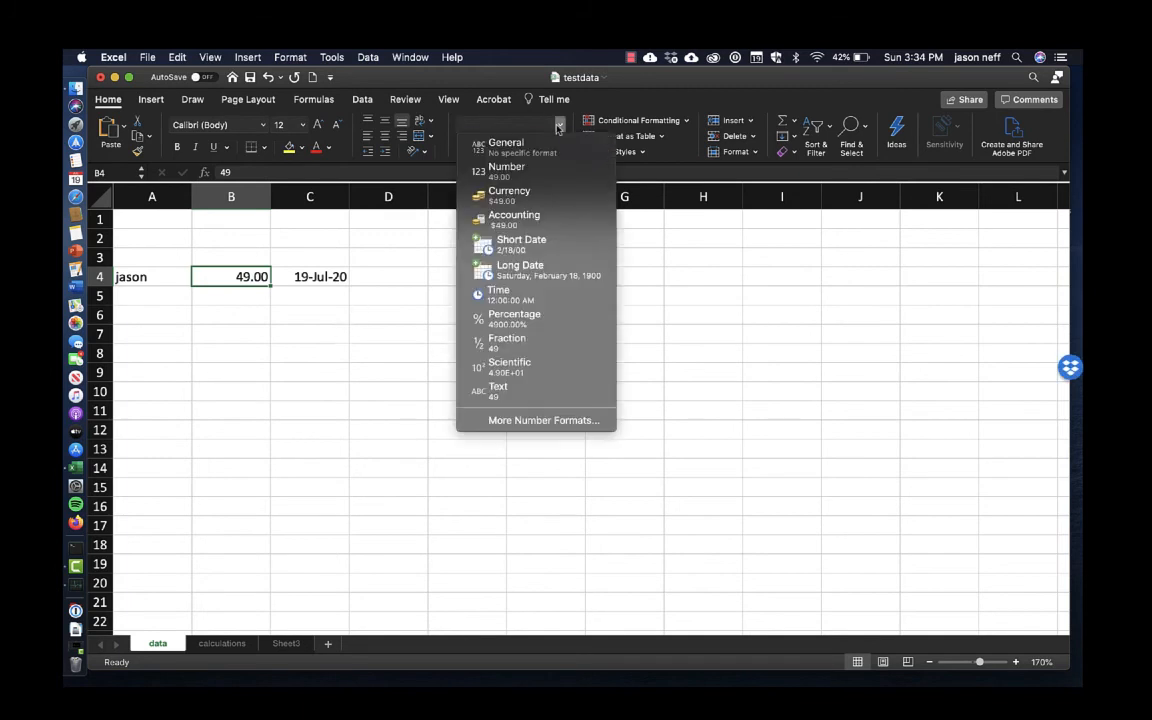
pyautogui.click(530, 217)
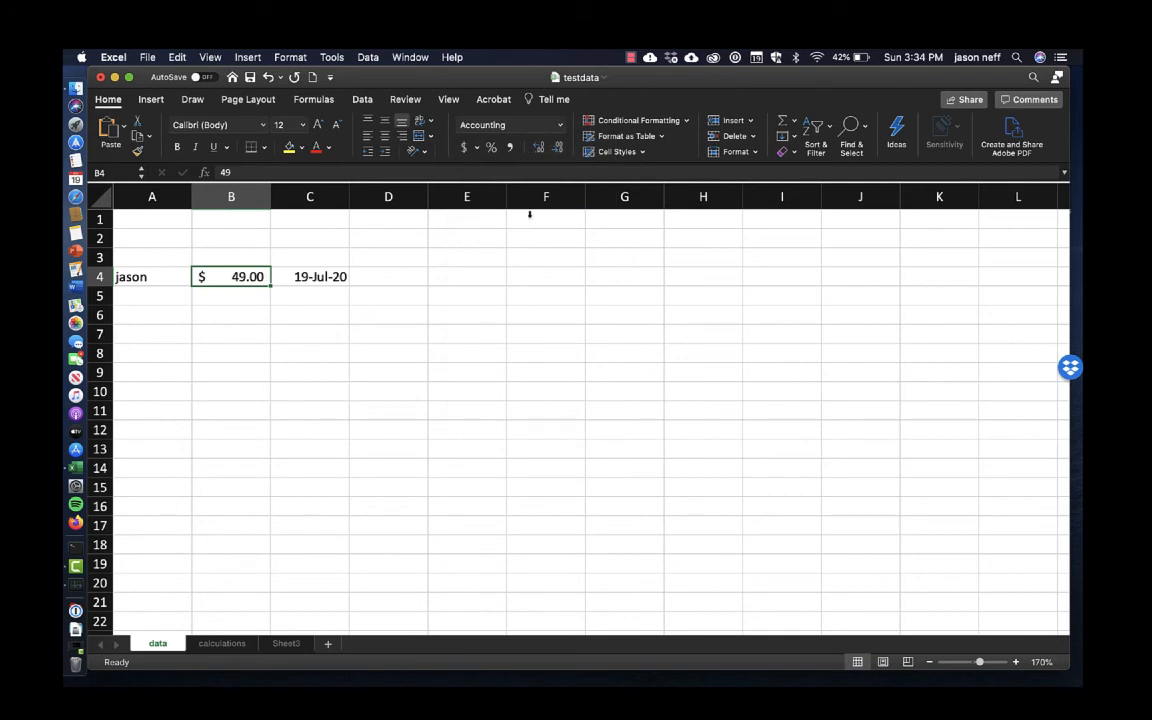
pyautogui.click(560, 125)
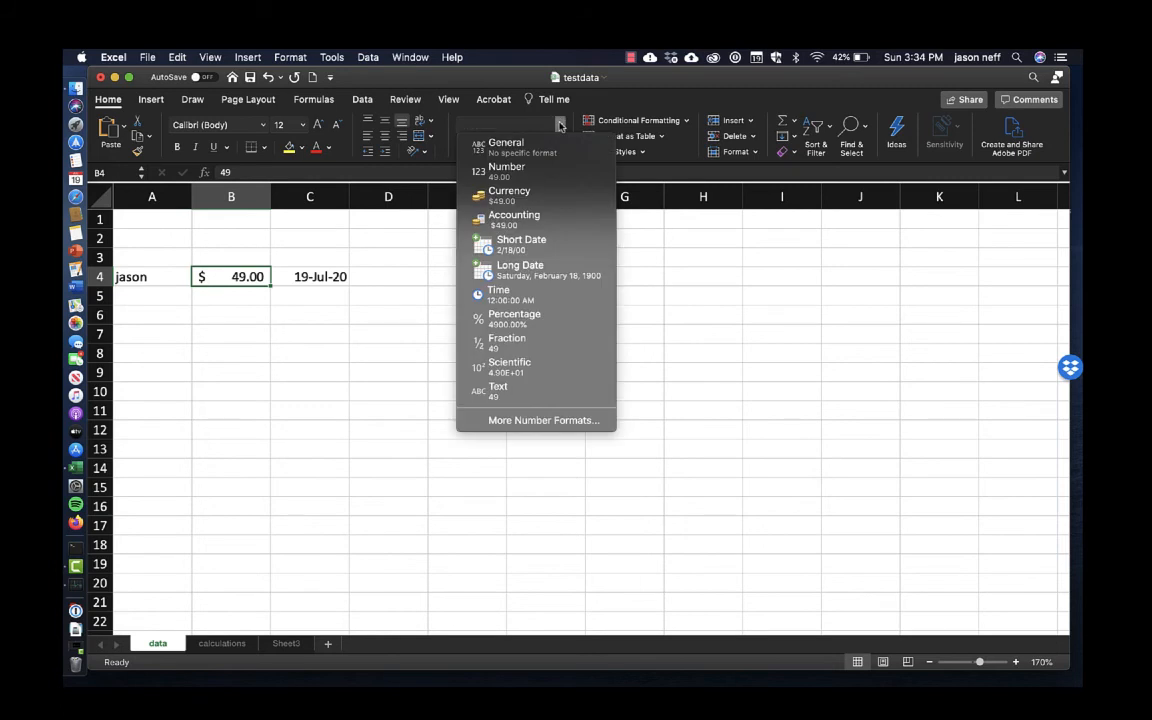
pyautogui.click(535, 319)
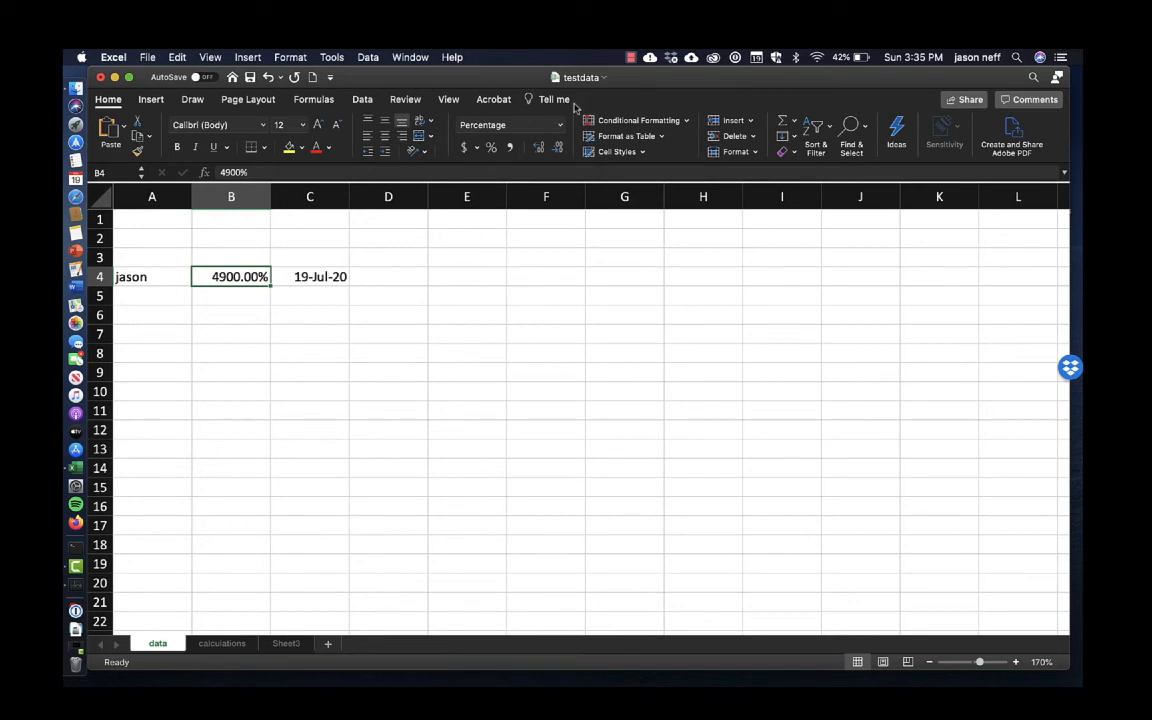
# Step: Set B4 back to the General number format and deselect it
pyautogui.click(540, 125)
pyautogui.click(540, 144)
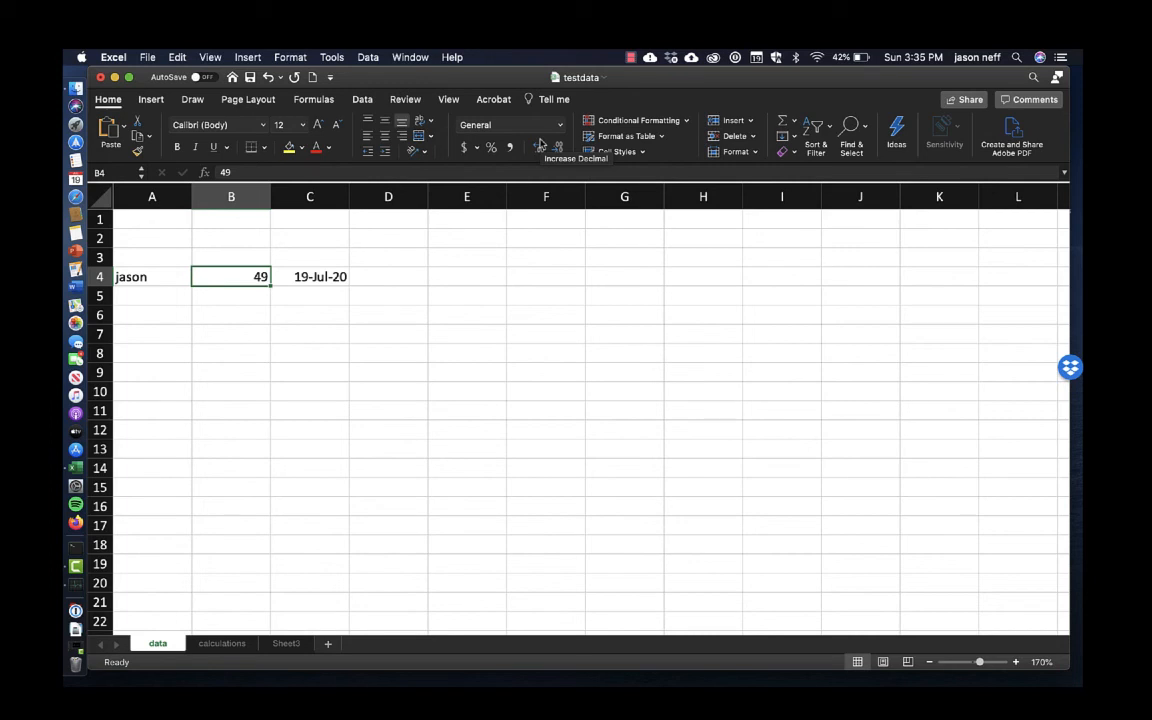
pyautogui.click(356, 328)
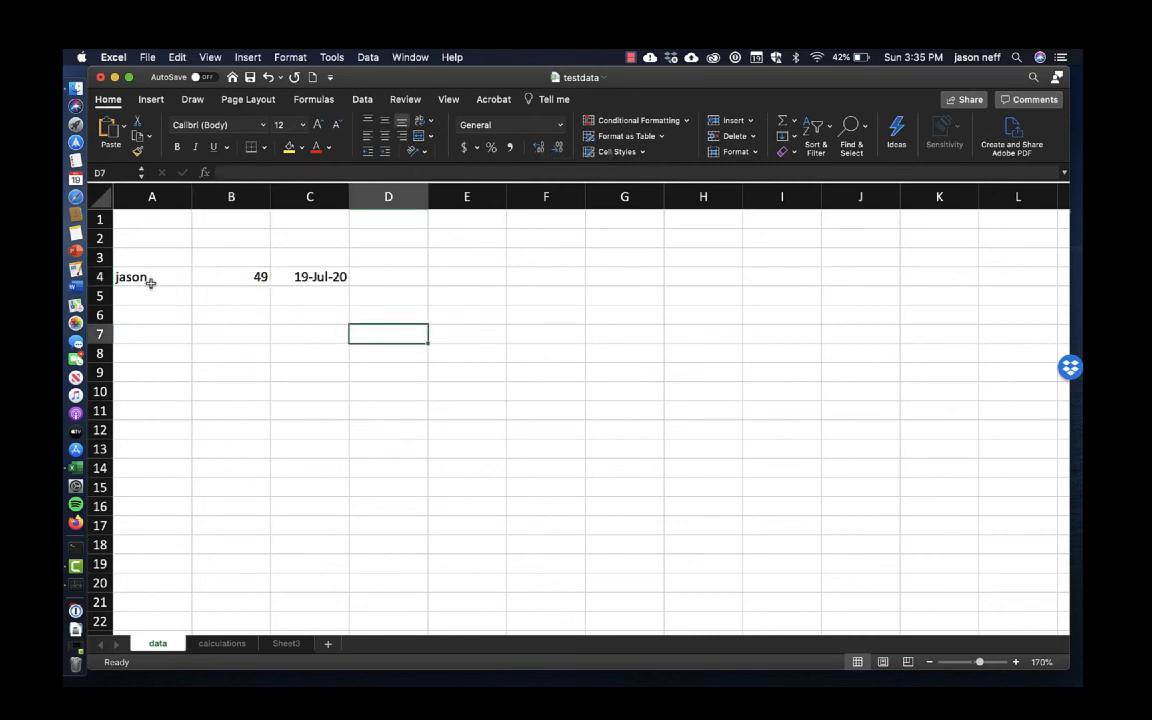
# Step: Copy A4:C4, paste it into row 6 starting at A6, and undo the paste
pyautogui.moveTo(153, 284); pyautogui.dragTo(300, 277)
pyautogui.press('super+c')
pyautogui.click(167, 322)
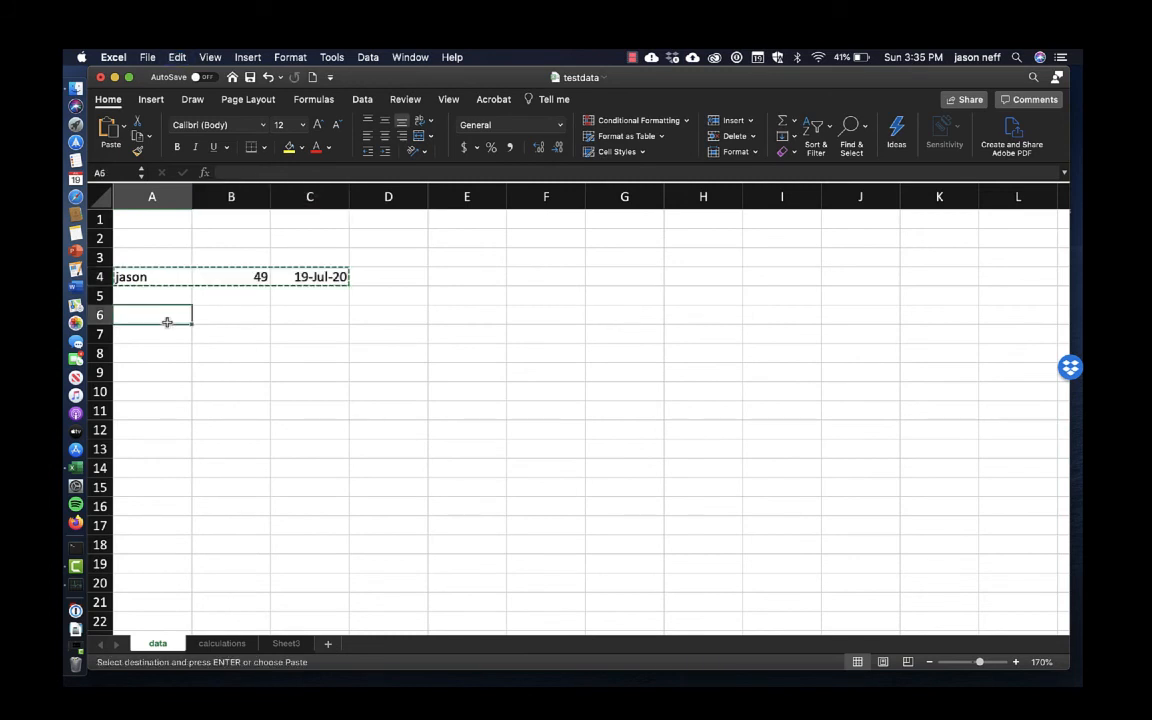
pyautogui.click(177, 57)
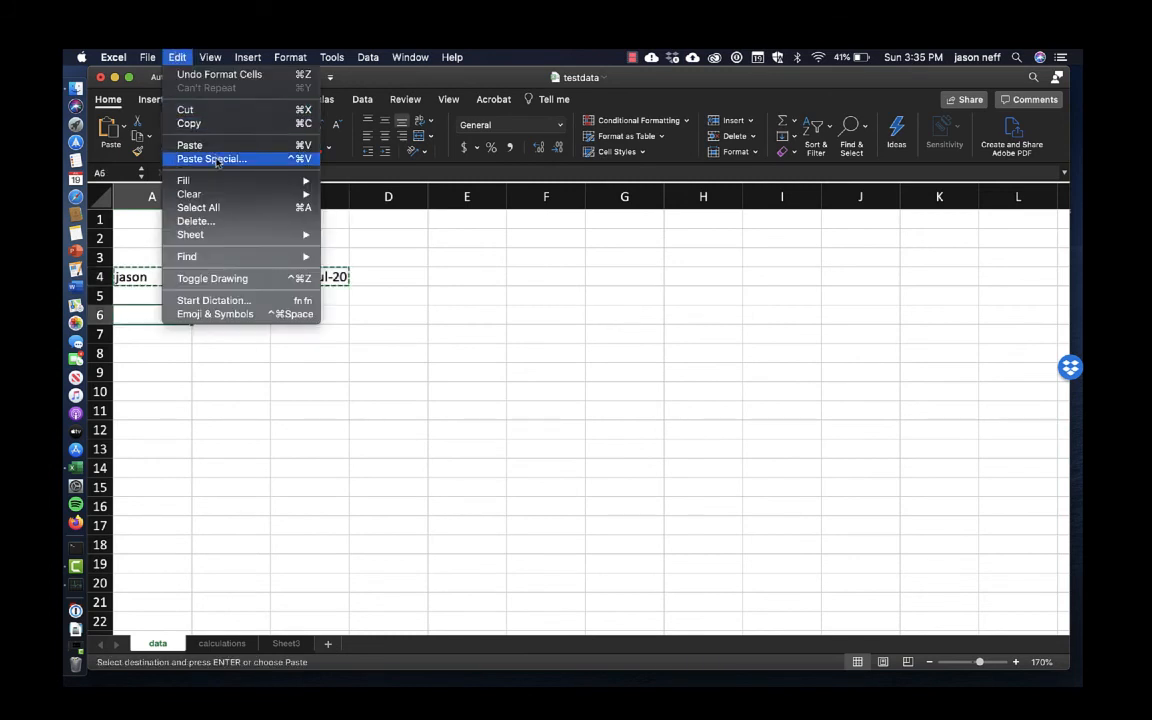
pyautogui.click(190, 145)
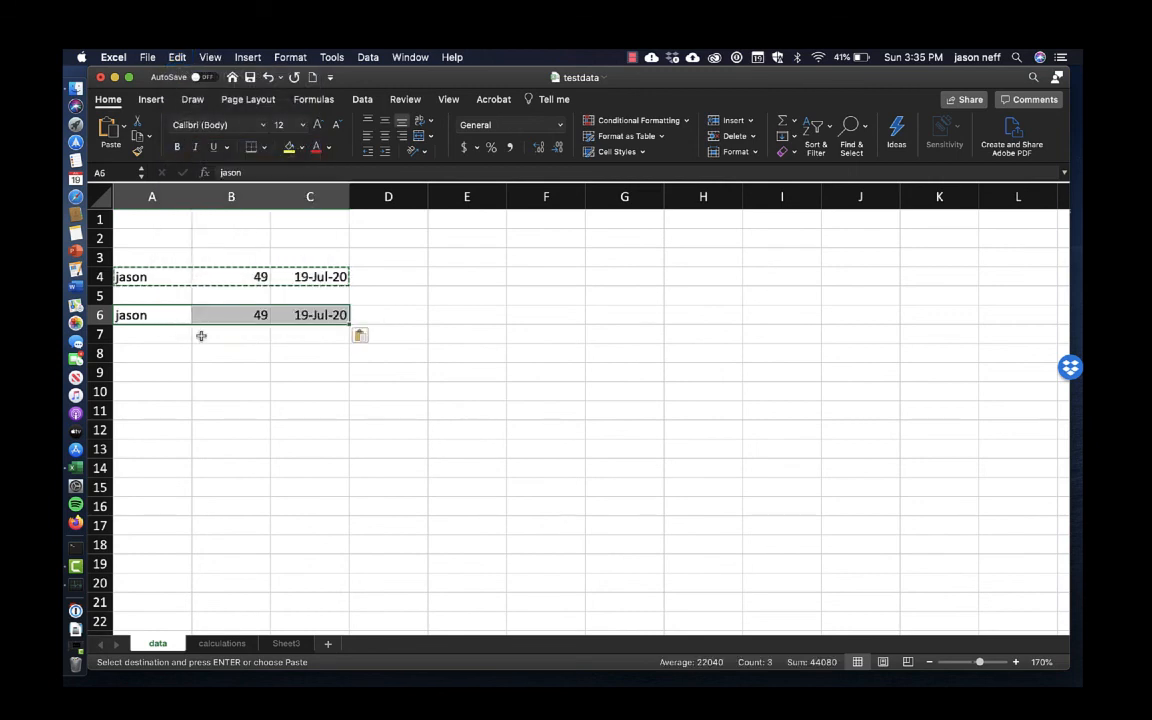
pyautogui.click(437, 358)
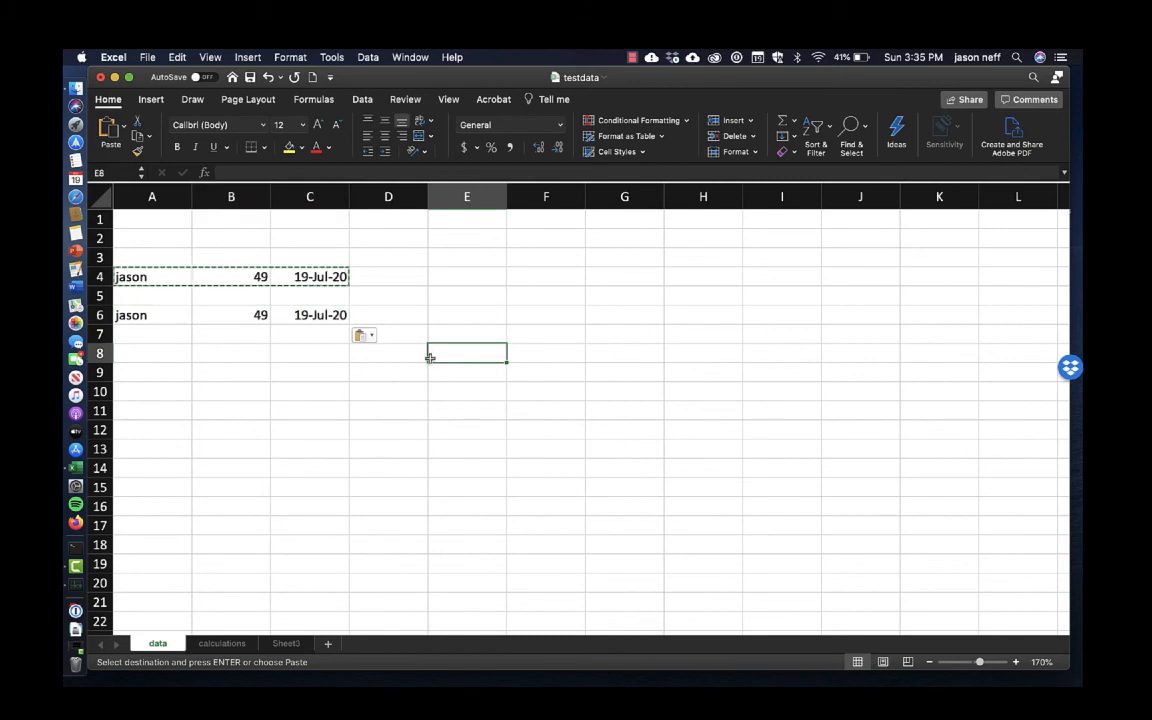
pyautogui.press('super+z')
# Step: Give the cells A4:C4 a yellow fill and a red font color
pyautogui.moveTo(152, 276); pyautogui.dragTo(296, 274)
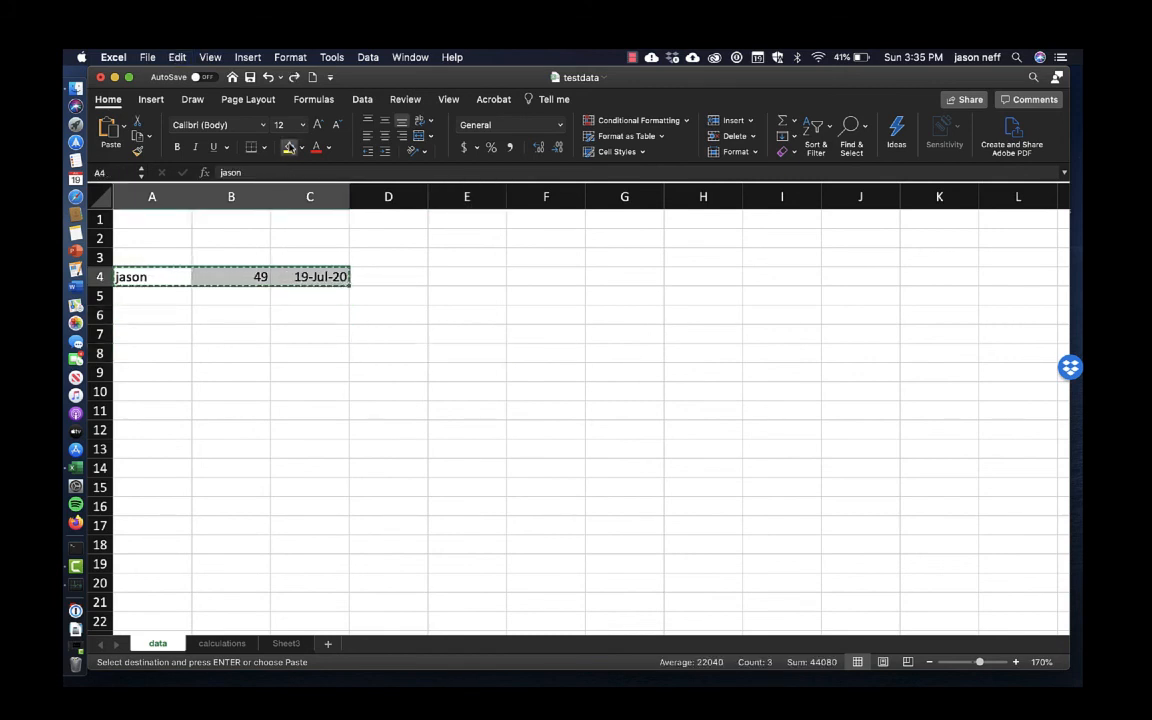
pyautogui.press('Escape')
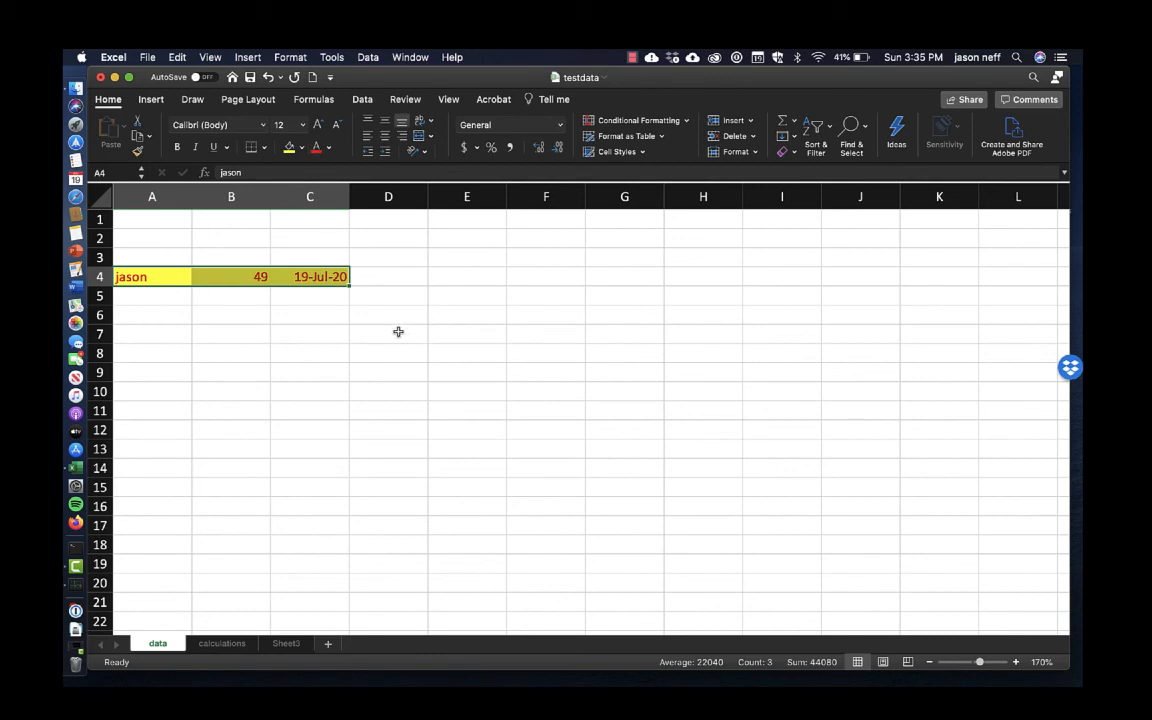
pyautogui.click(271, 310)
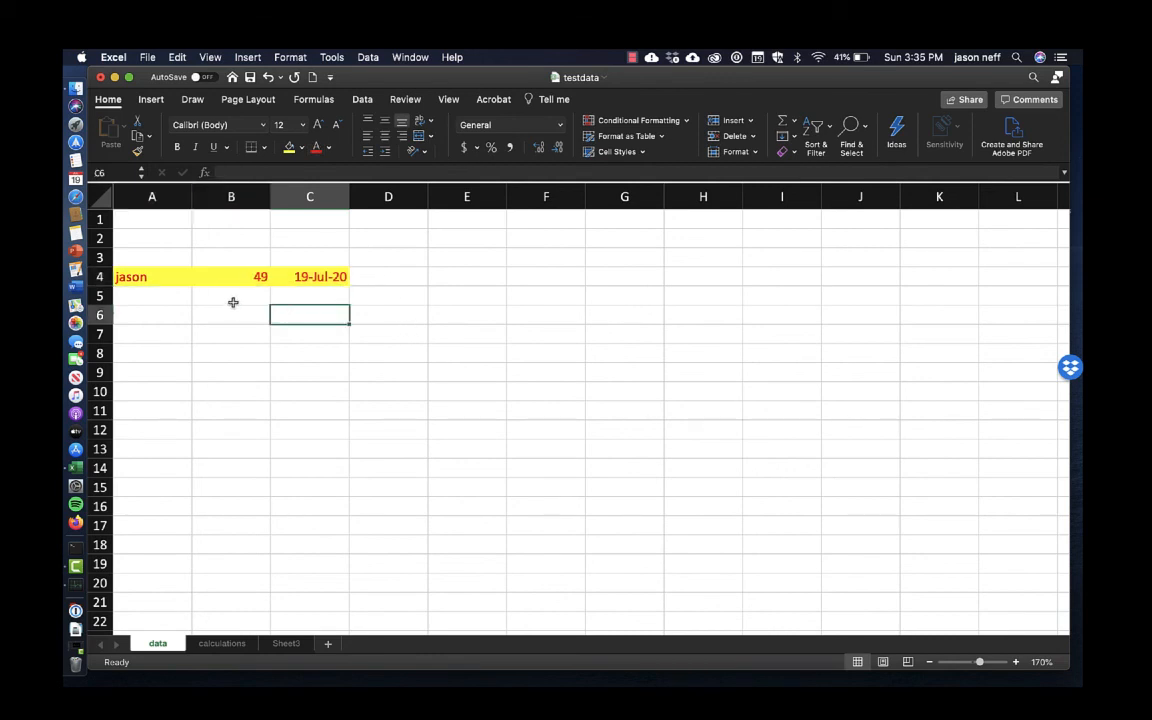
# Step: Copy the formatted range A4:C4 and paste only its values into row 6 starting at A6
pyautogui.moveTo(168, 284); pyautogui.dragTo(275, 278)
pyautogui.press('super+c')
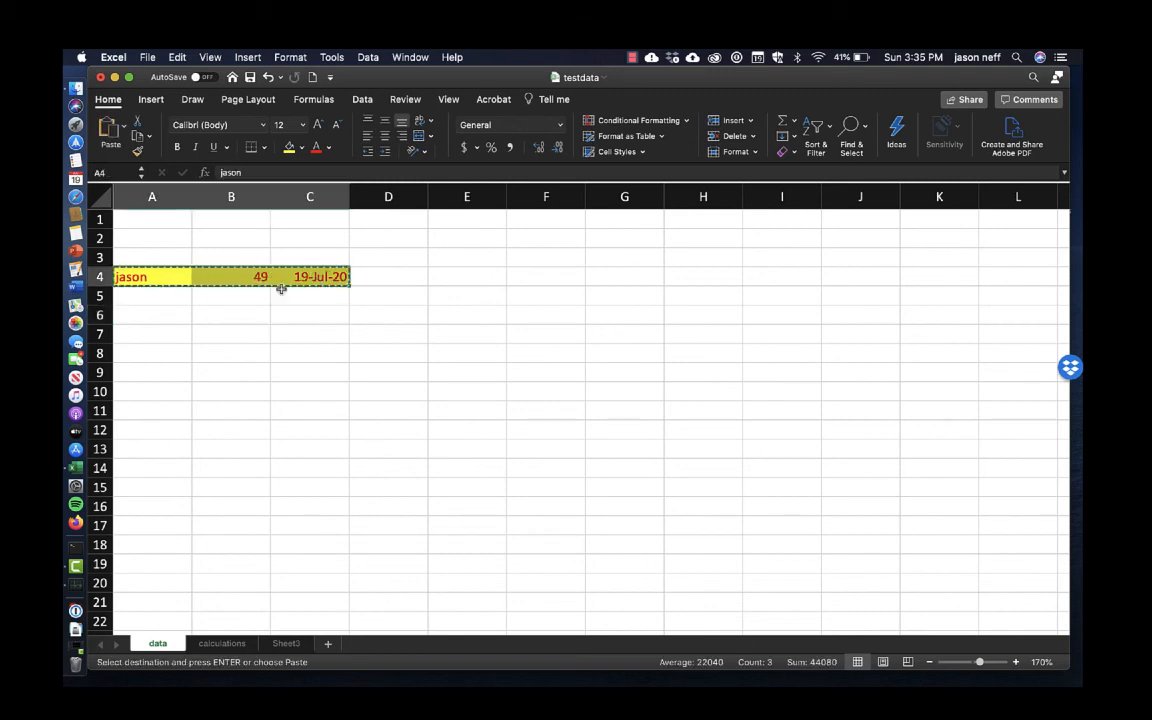
pyautogui.click(175, 316)
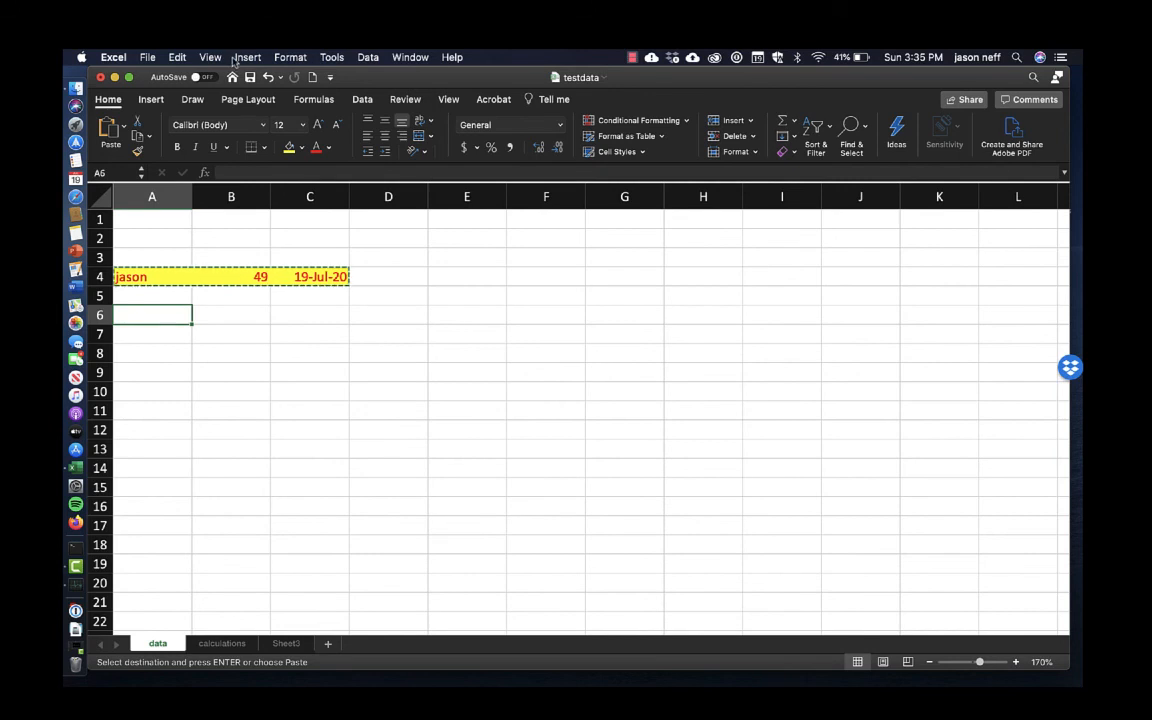
pyautogui.click(177, 57)
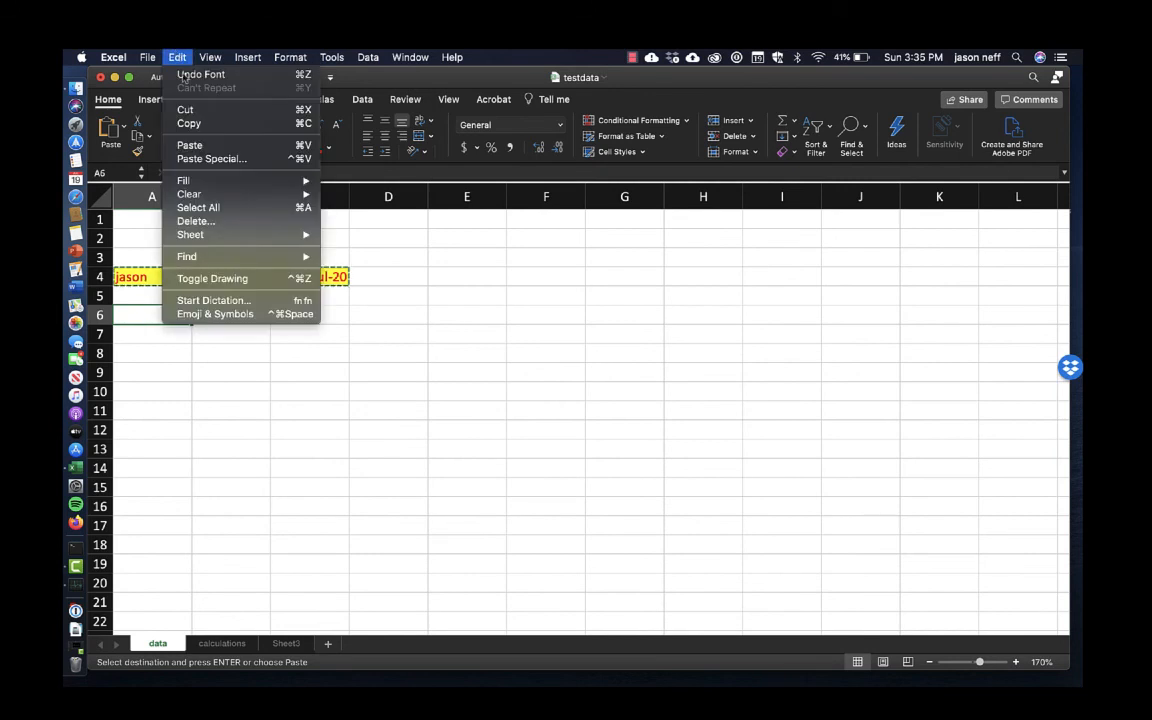
pyautogui.click(224, 158)
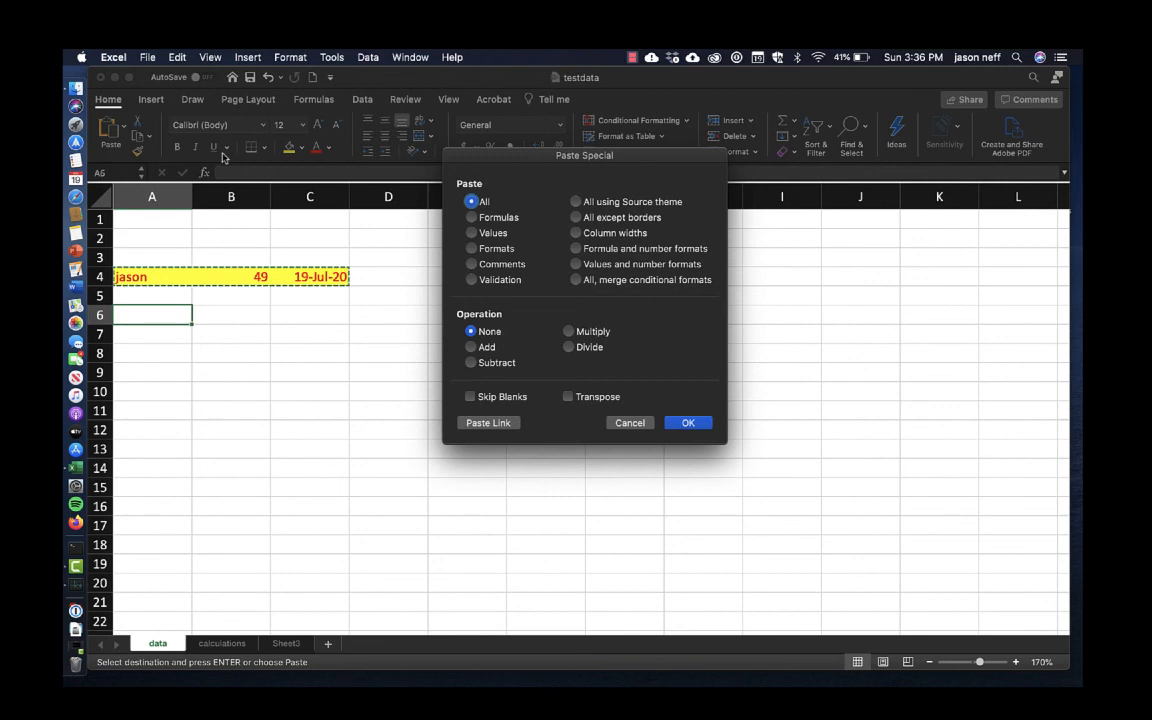
pyautogui.click(488, 232)
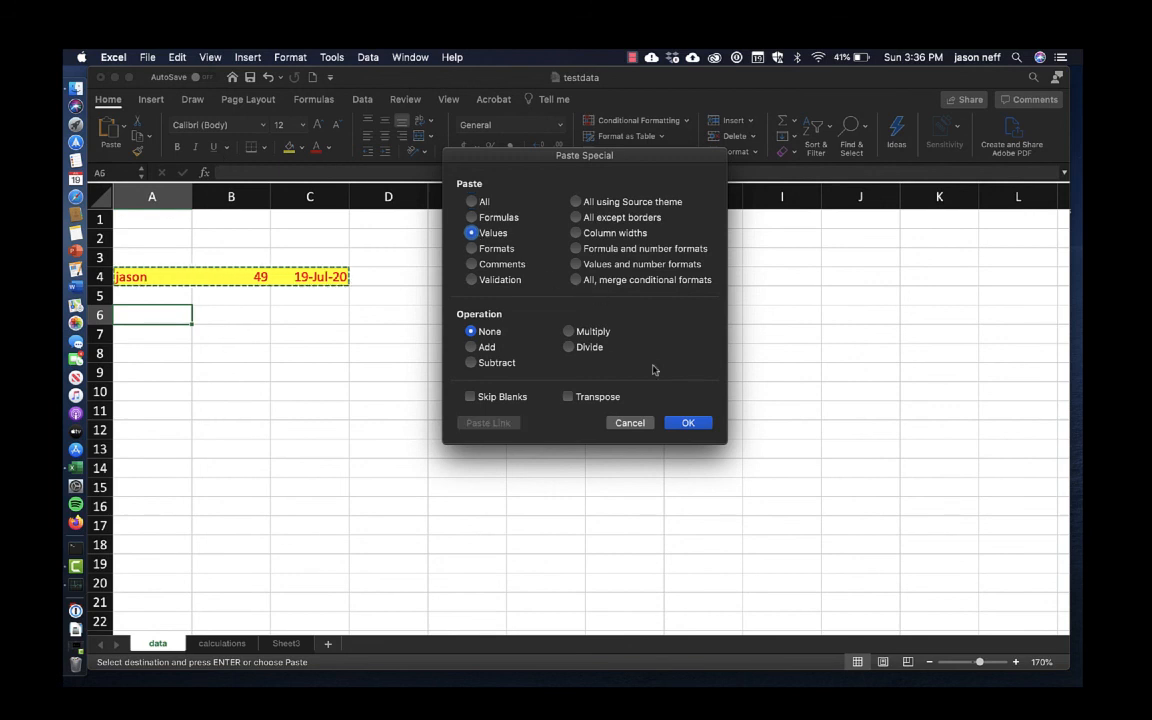
pyautogui.click(687, 421)
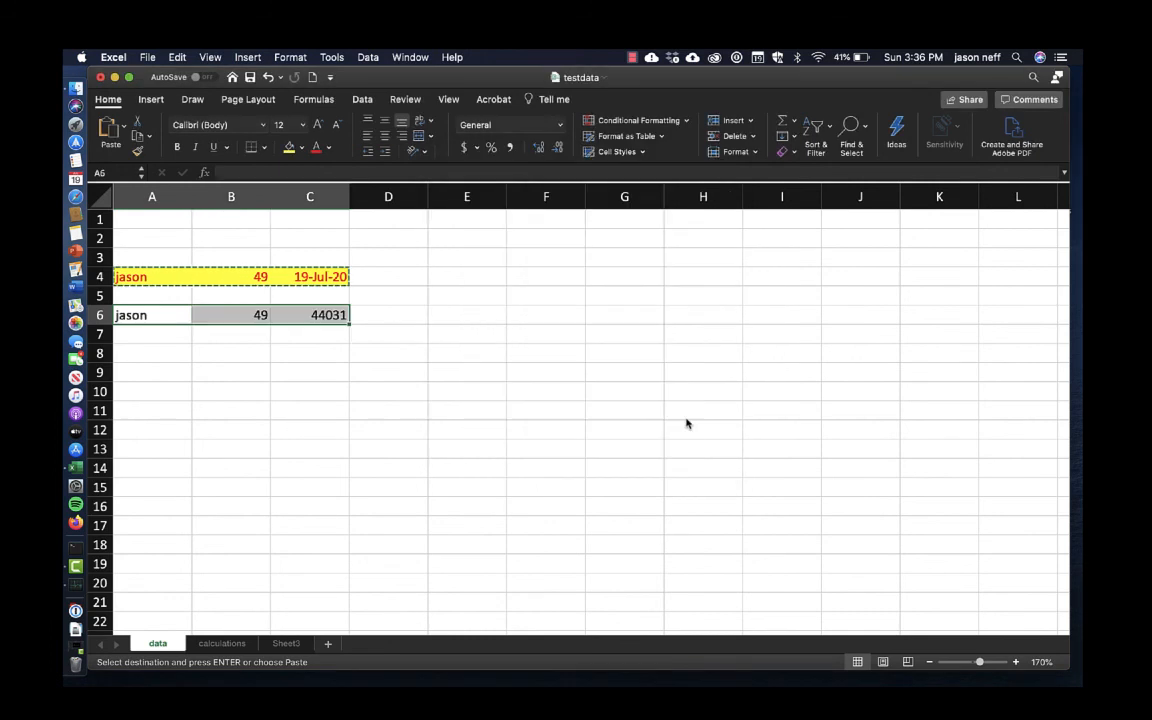
pyautogui.click(509, 369)
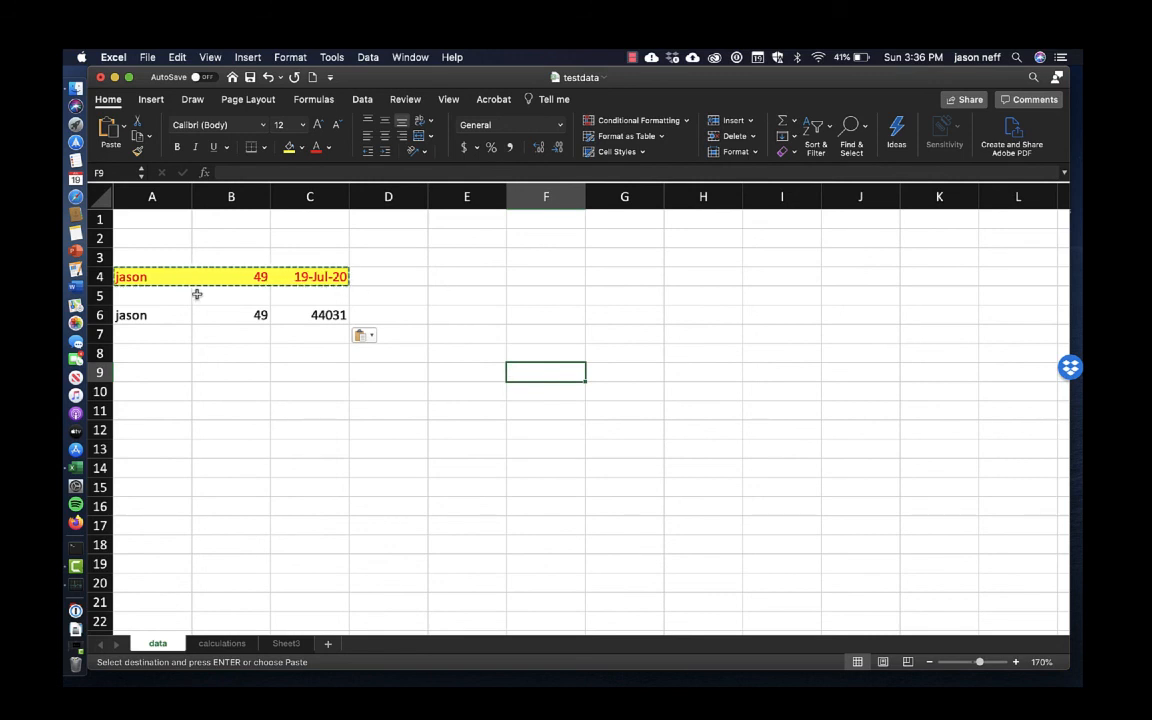
# Step: Copy A6:C6 and paste it transposed into column E starting at E4, using Paste Special
pyautogui.moveTo(130, 314); pyautogui.dragTo(319, 318)
pyautogui.press('super+c')
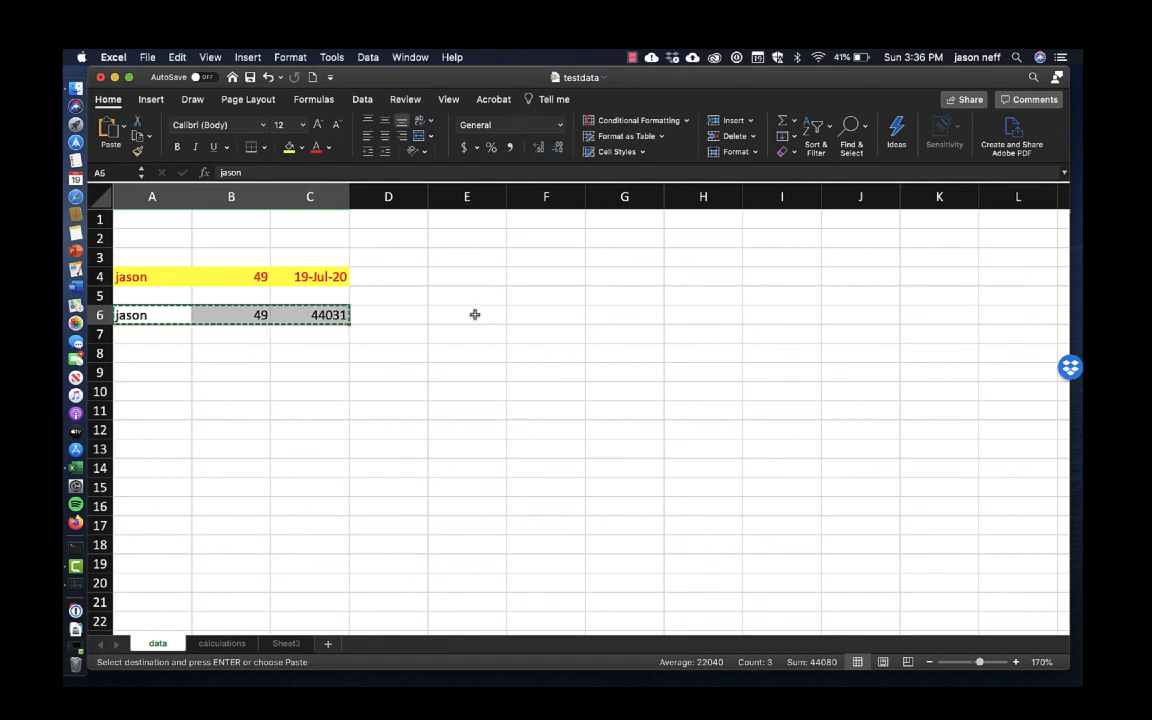
pyautogui.click(483, 282)
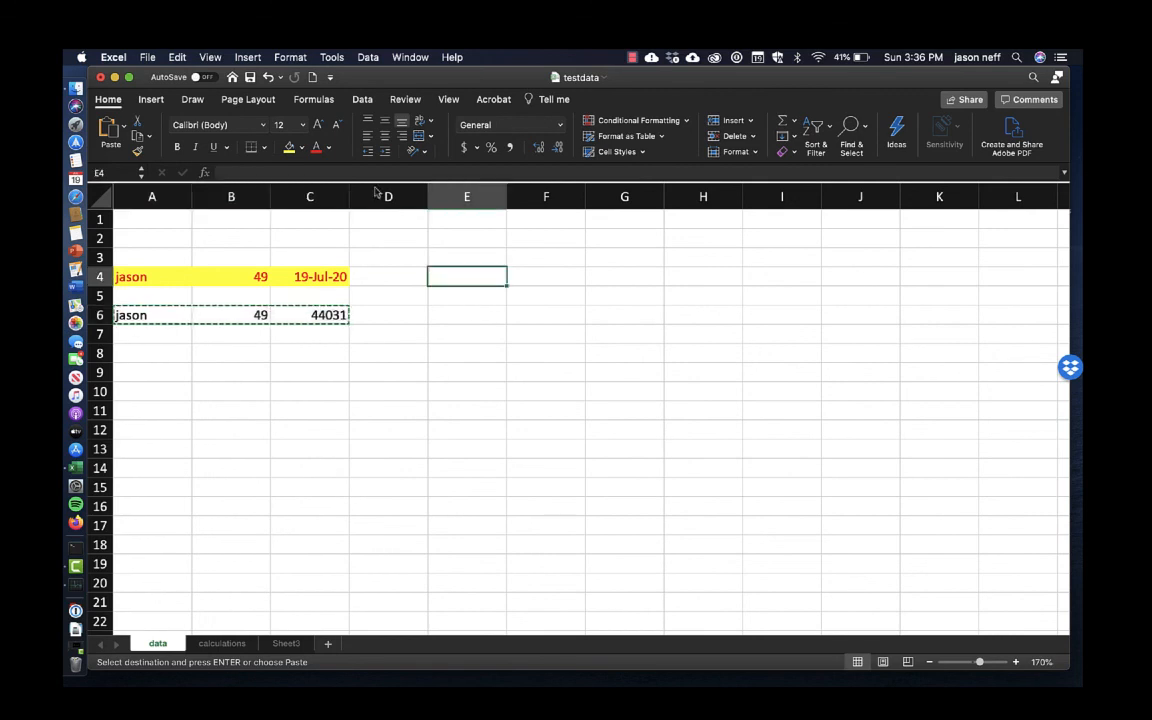
pyautogui.click(186, 55)
pyautogui.click(200, 148)
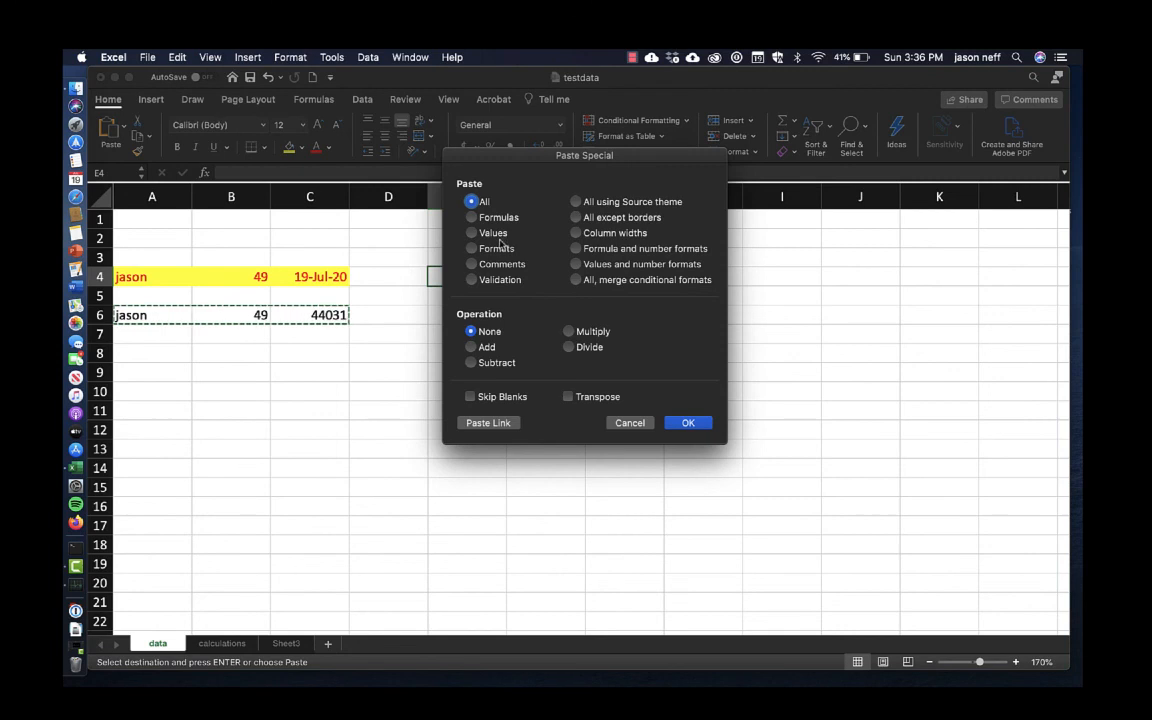
pyautogui.click(569, 397)
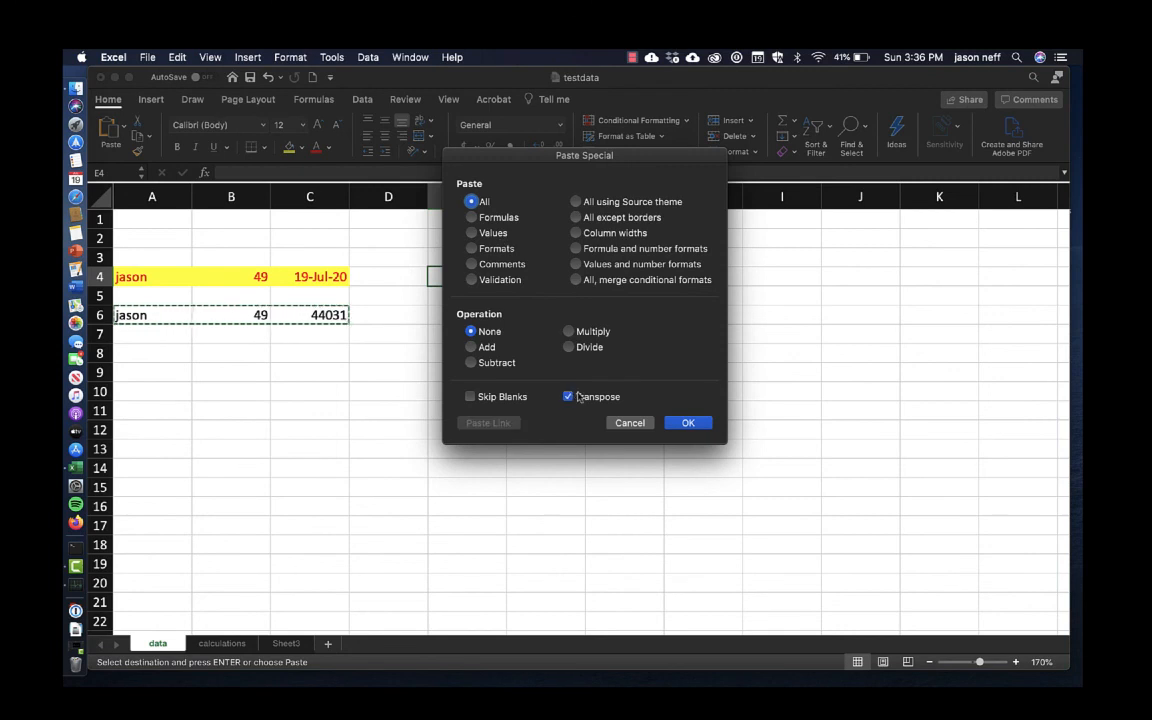
pyautogui.click(689, 422)
pyautogui.click(604, 387)
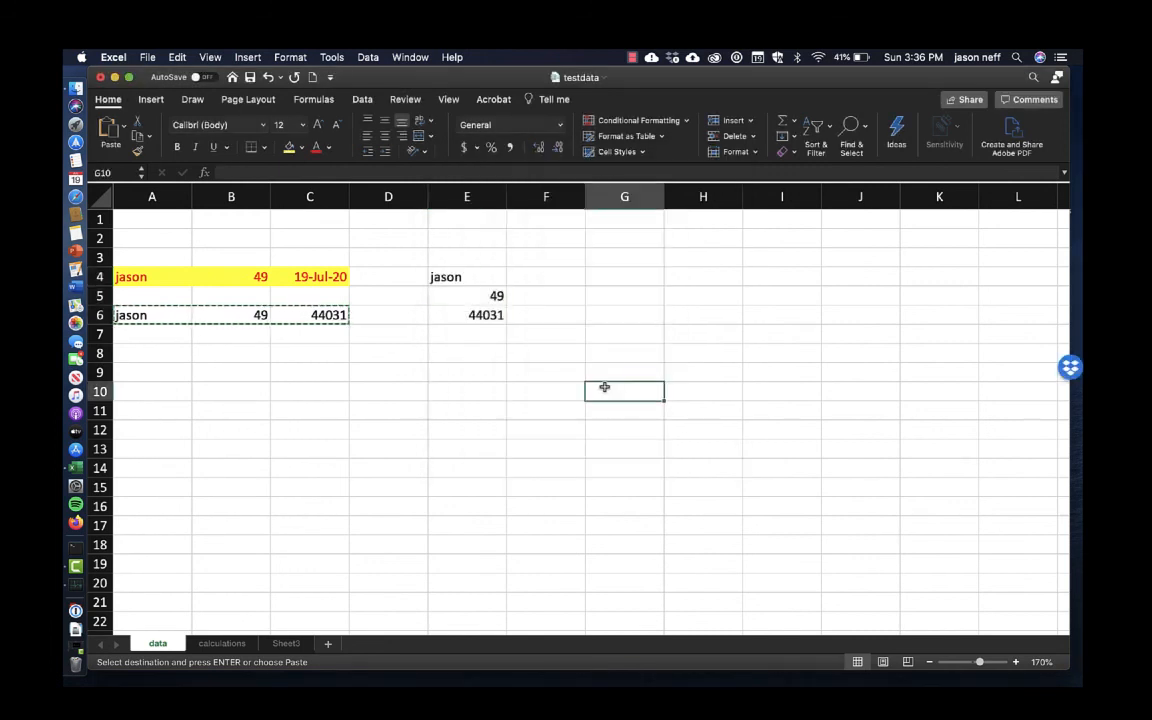